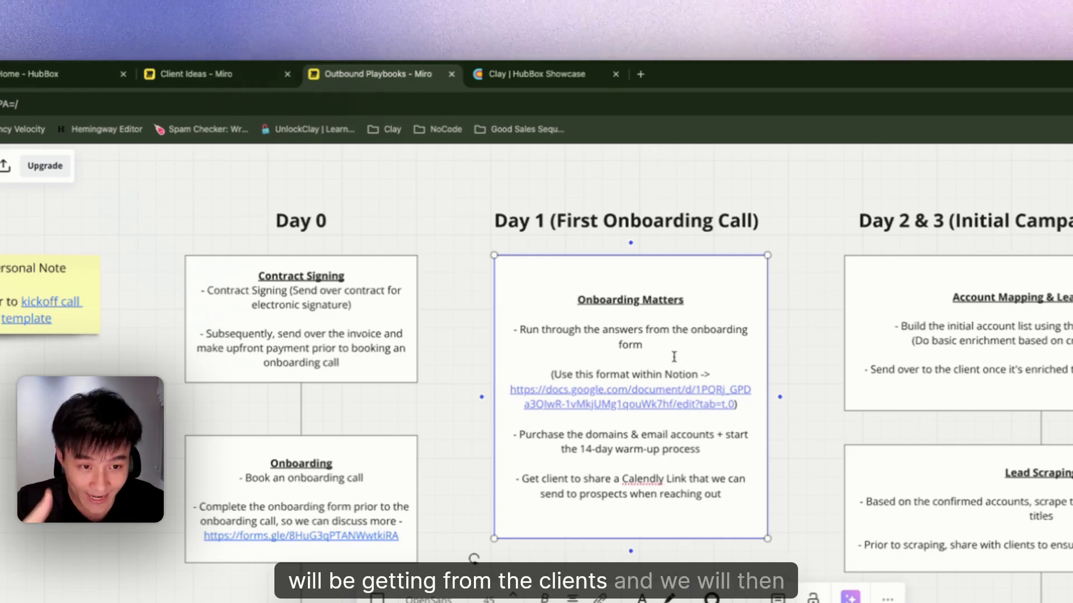
# Step: Switch from the outbound playbook board to HubBox's LinkedIn page and read the company overview
pyautogui.click(937, 324)
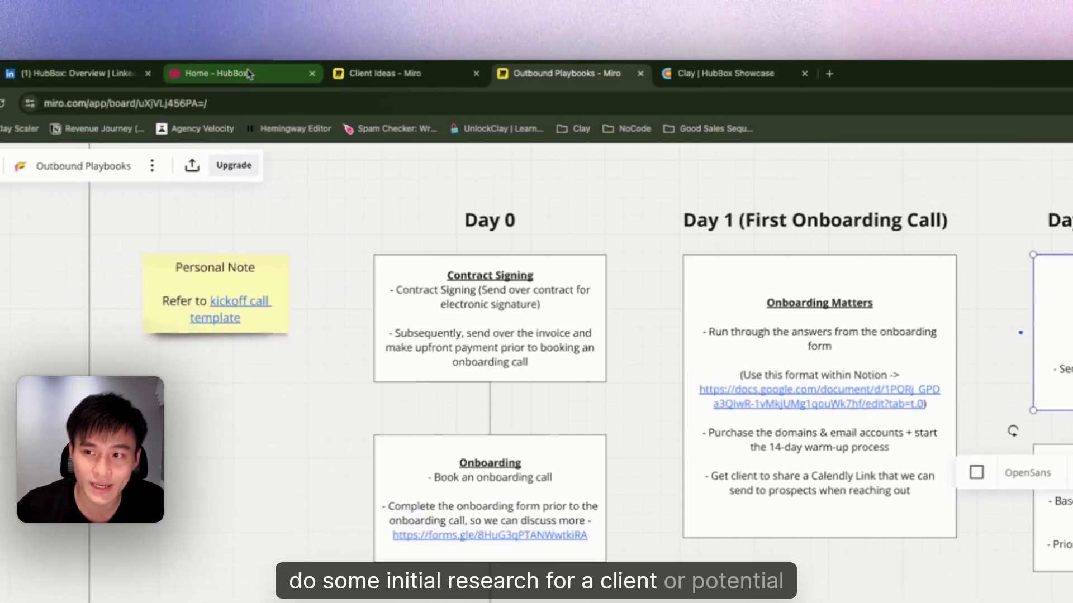
pyautogui.click(262, 74)
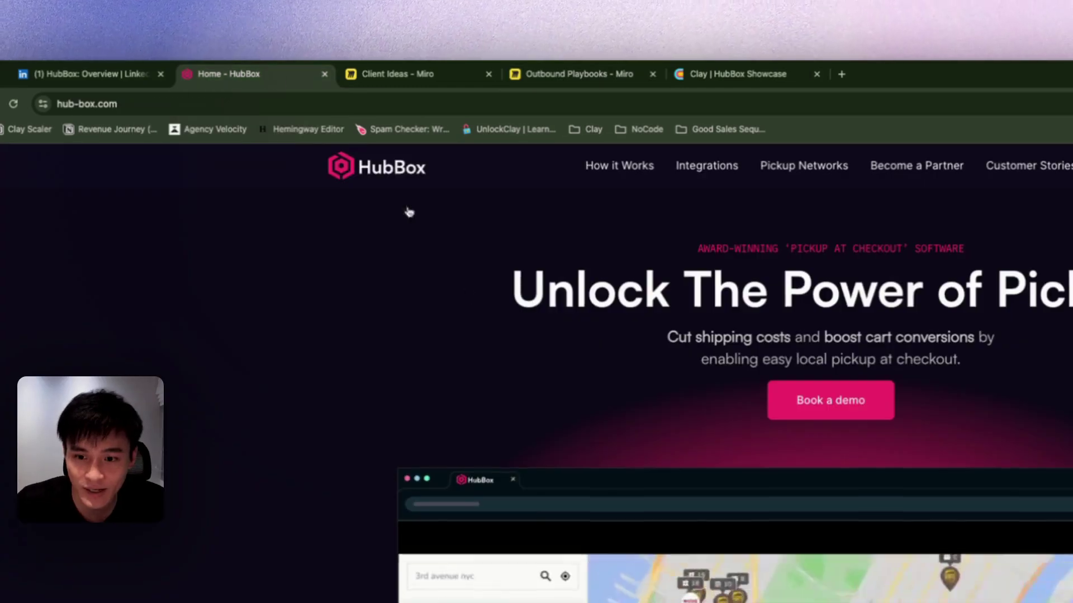
pyautogui.click(81, 73)
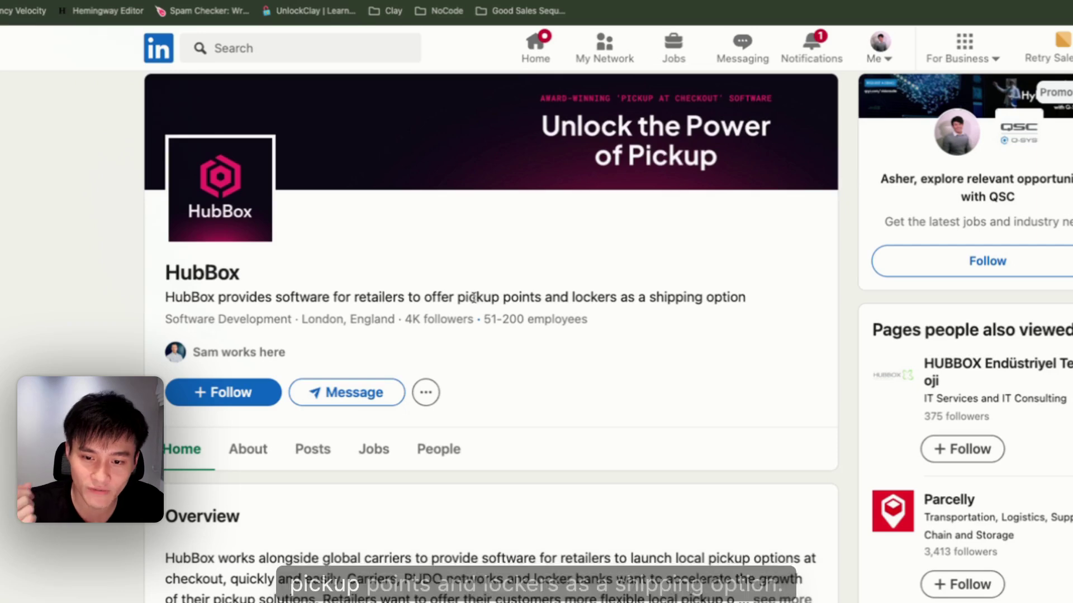
pyautogui.scroll(-3, 618, 297)
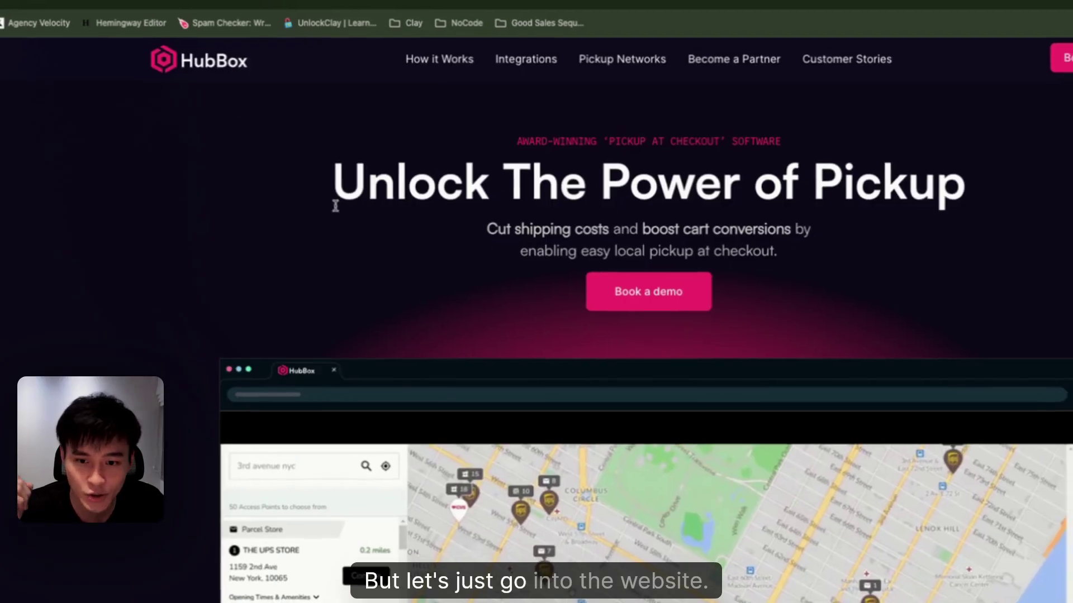
# Step: Read the HubBox website's homepage headline and the "Shoppers want pickup" text in the "Convenience That Converts" section
pyautogui.scroll(-1, 548, 229)
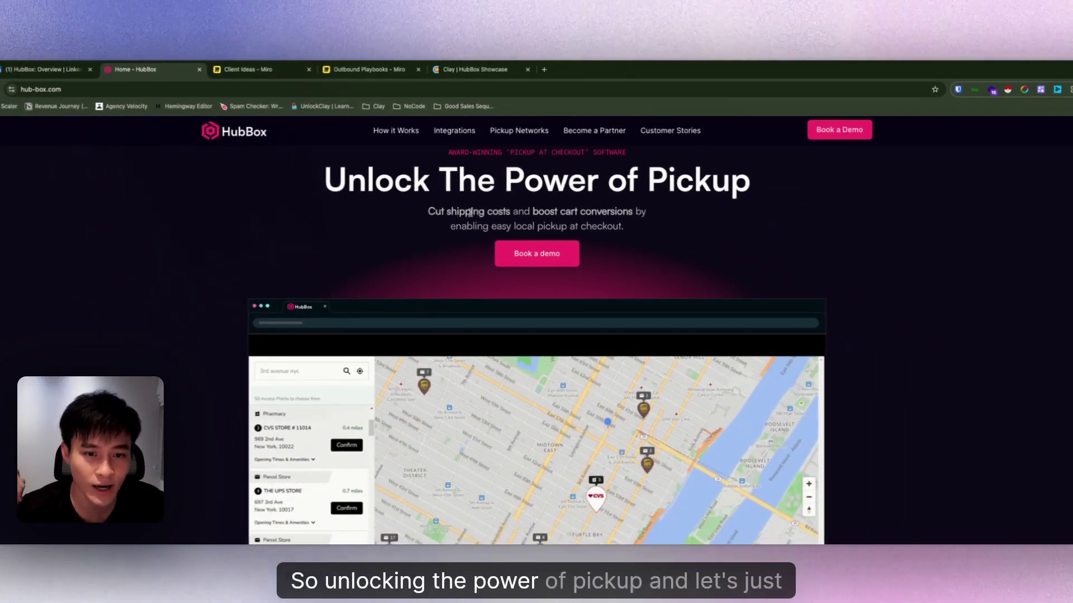
pyautogui.click(614, 228)
pyautogui.scroll(-8, 614, 228)
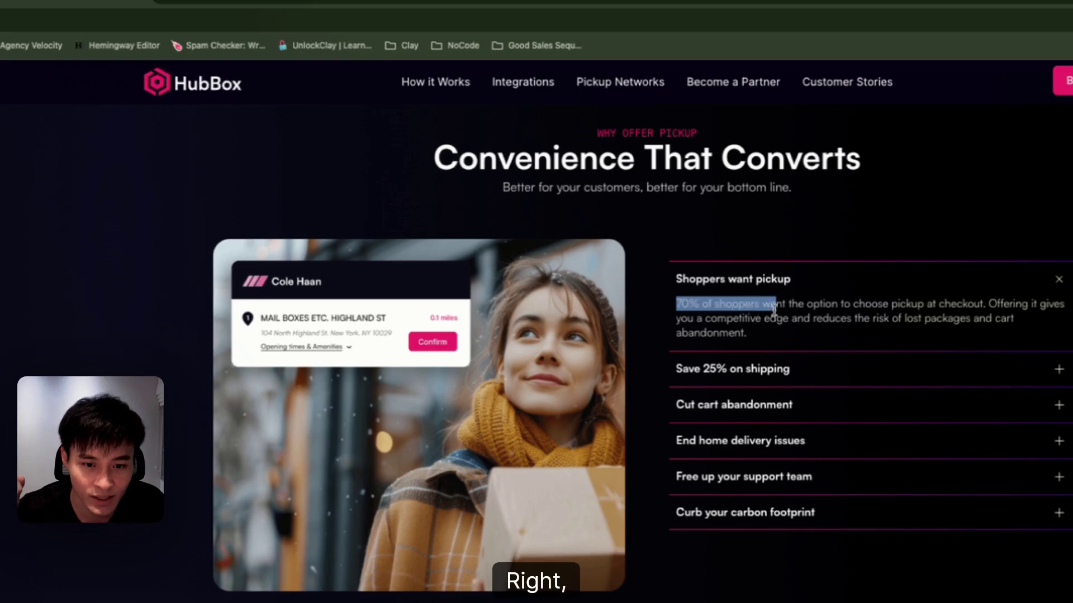
pyautogui.moveTo(774, 308); pyautogui.dragTo(797, 335)
pyautogui.click(776, 332)
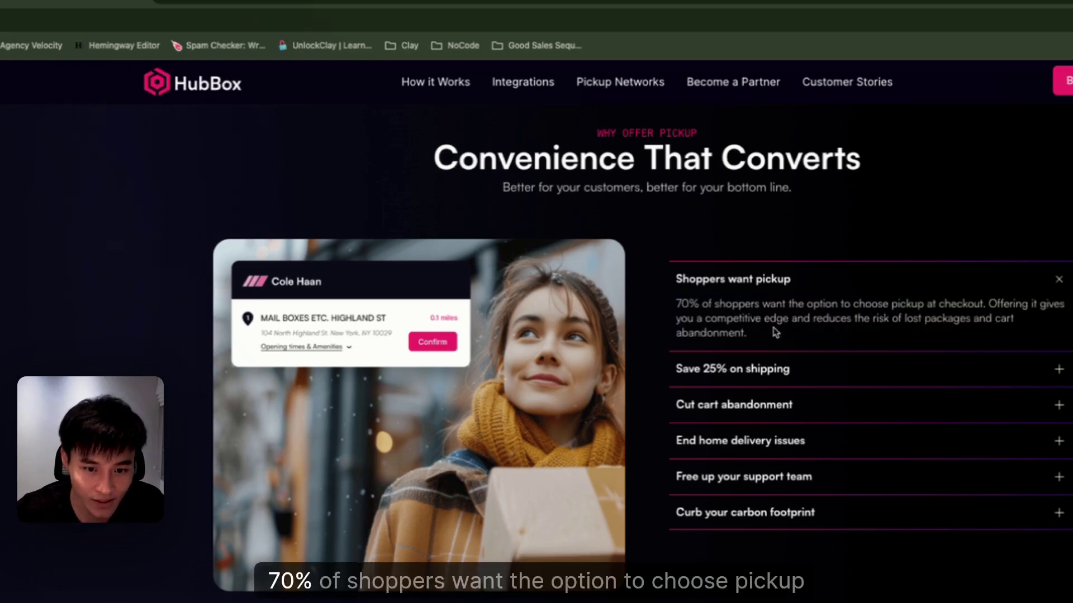
pyautogui.moveTo(826, 303); pyautogui.dragTo(992, 304)
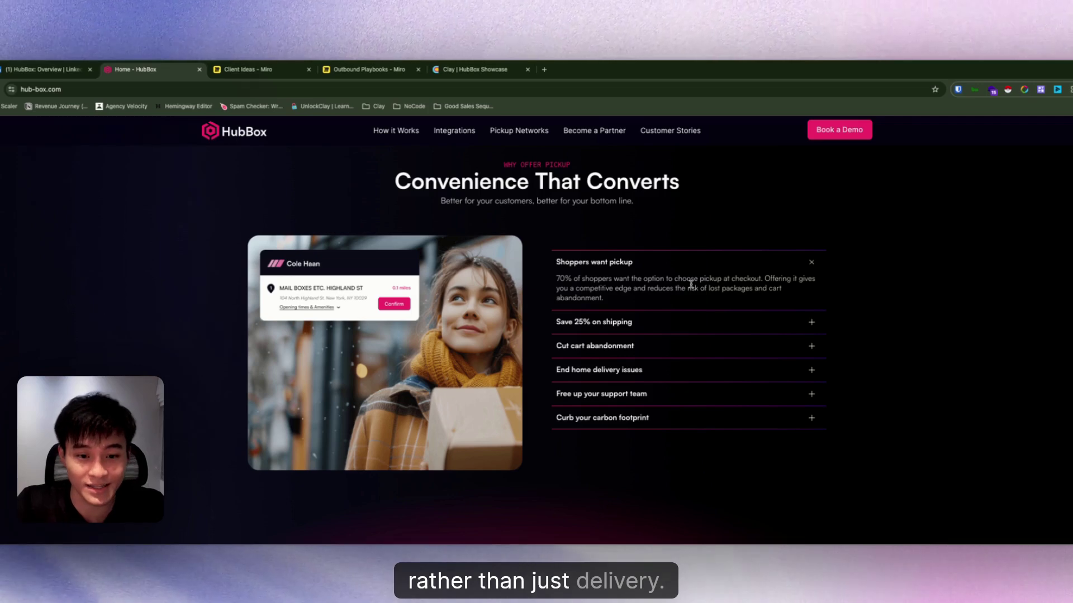
# Step: Review the homepage's "The Easy Way to Offer Pickup at Checkout" section and the integrations section below it
pyautogui.scroll(-5, 451, 340)
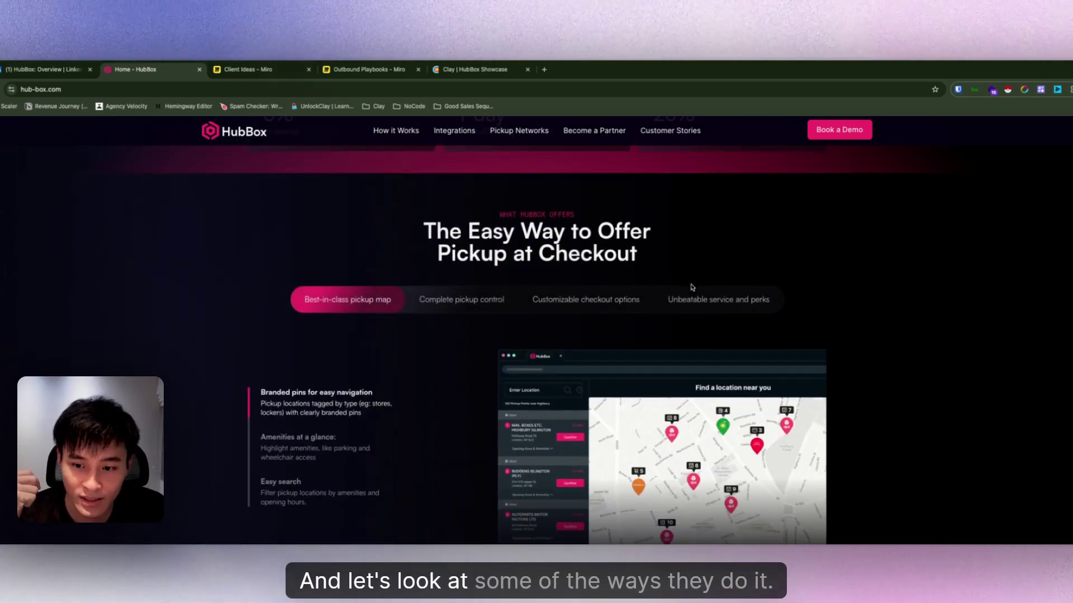
pyautogui.scroll(-2, 452, 340)
pyautogui.scroll(-2, 344, 331)
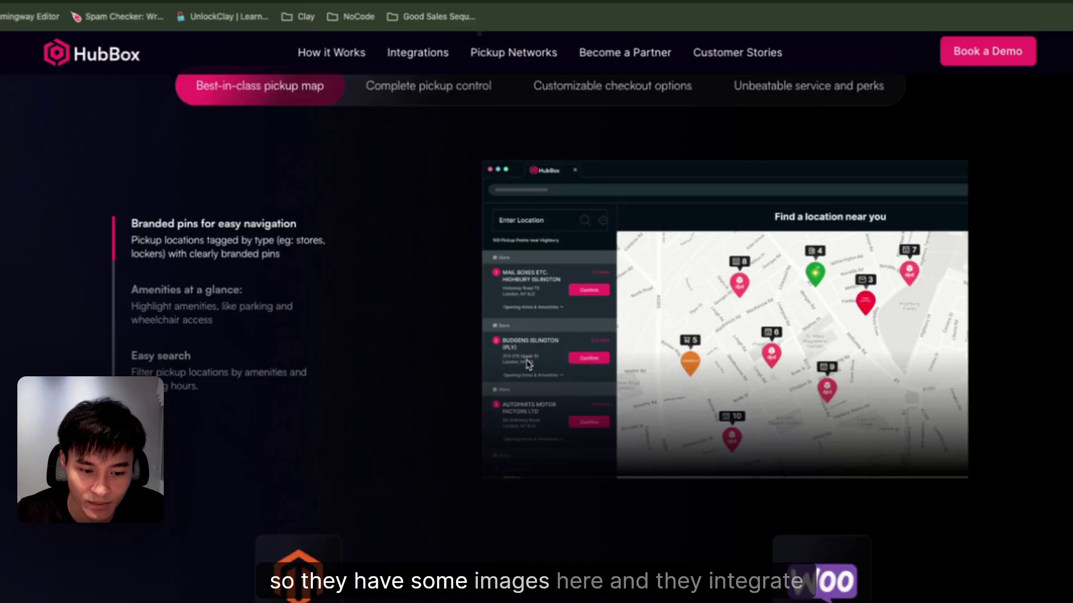
pyautogui.scroll(-5, 527, 381)
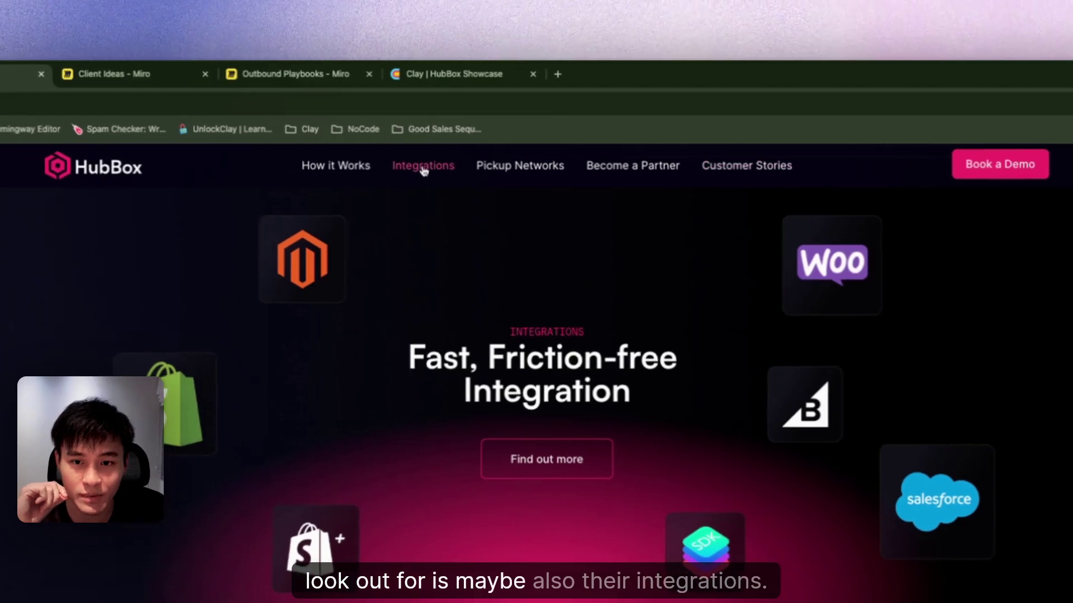
# Step: Open the HubBox Integrations page and review the ecommerce platforms it supports
pyautogui.click(429, 170)
pyautogui.scroll(-10, 461, 358)
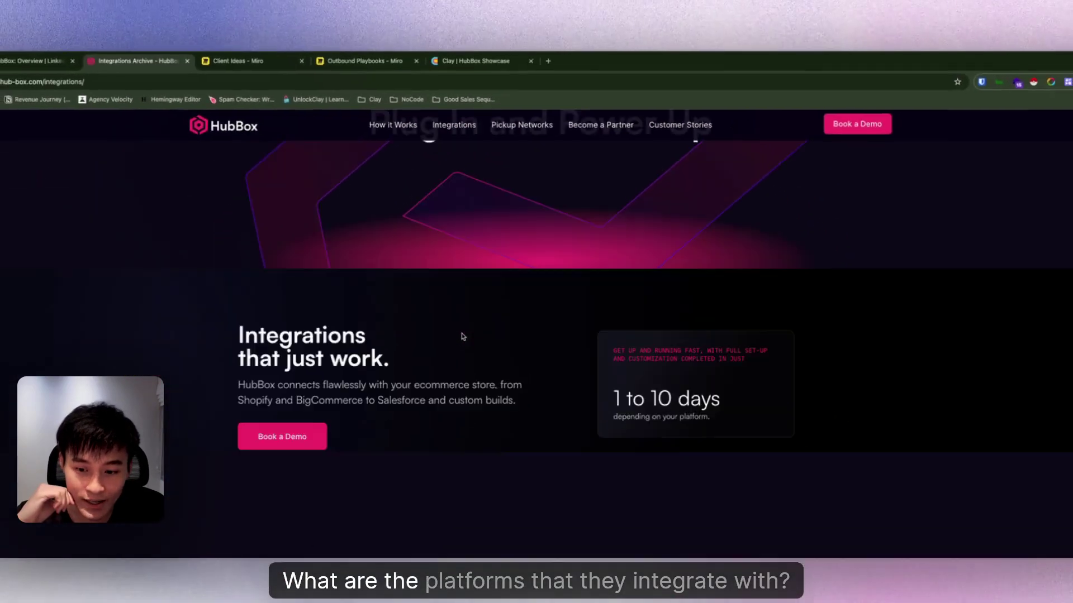
pyautogui.scroll(3, 463, 333)
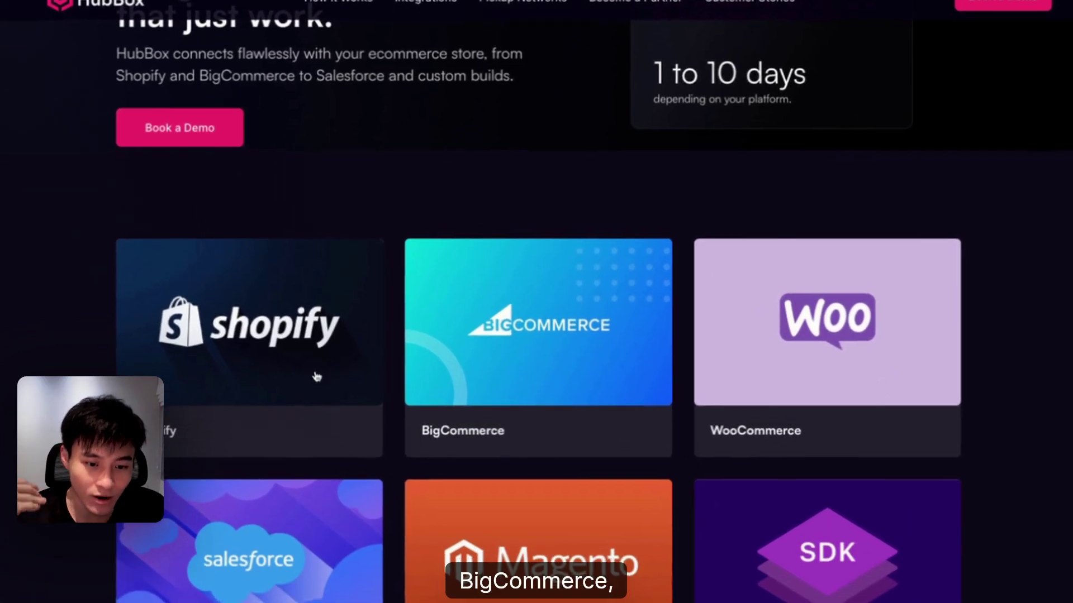
pyautogui.scroll(-2, 680, 390)
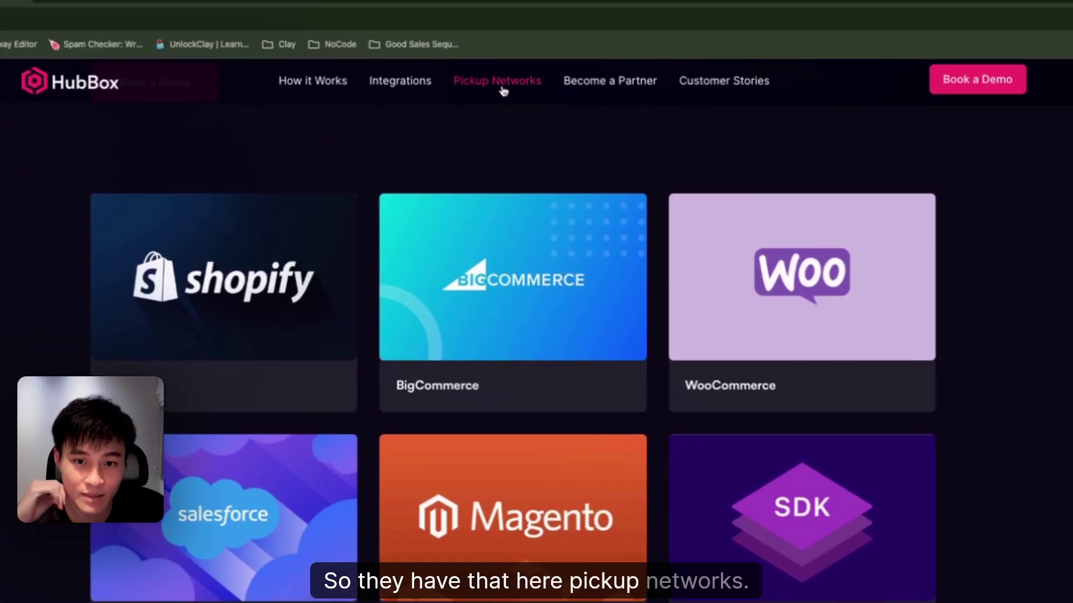
# Step: Open the Pickup Networks page and review HubBox's premium carrier partners
pyautogui.click(503, 91)
pyautogui.scroll(-6, 467, 391)
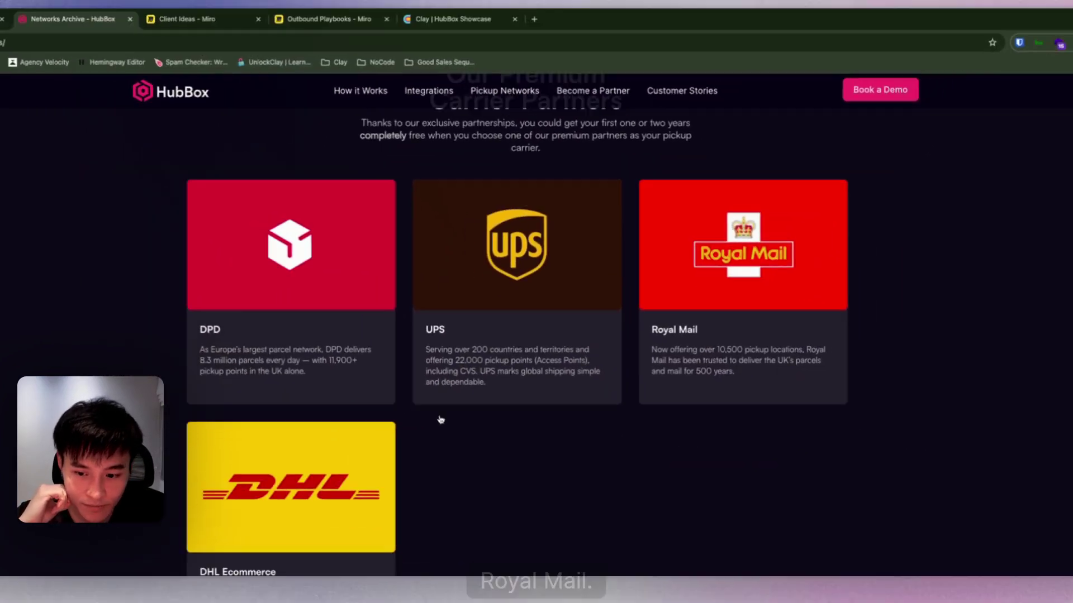
pyautogui.scroll(5, 463, 411)
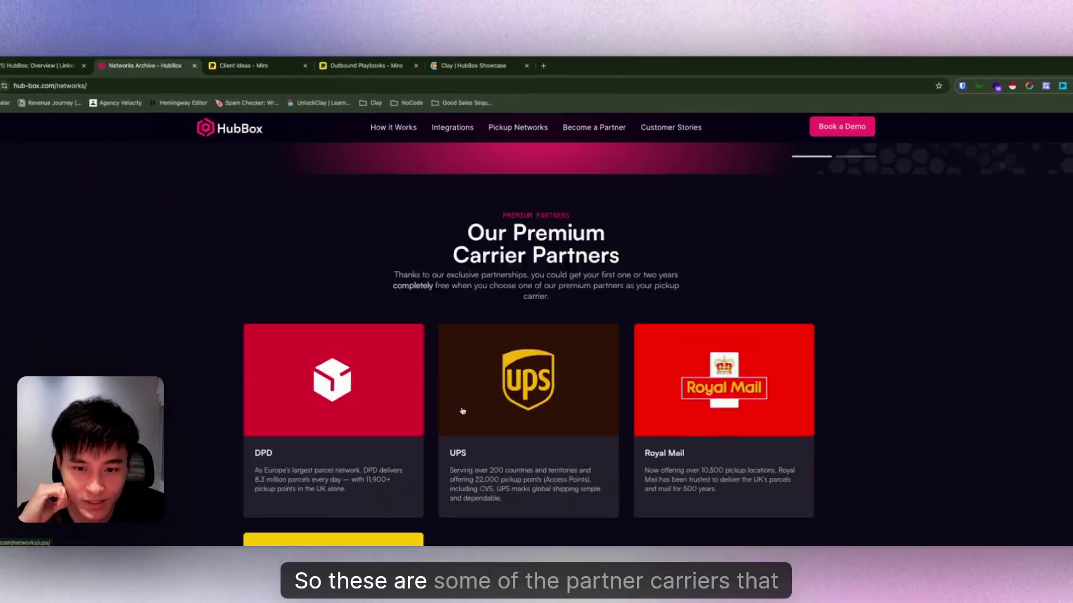
pyautogui.scroll(-2, 464, 411)
pyautogui.scroll(-2, 463, 411)
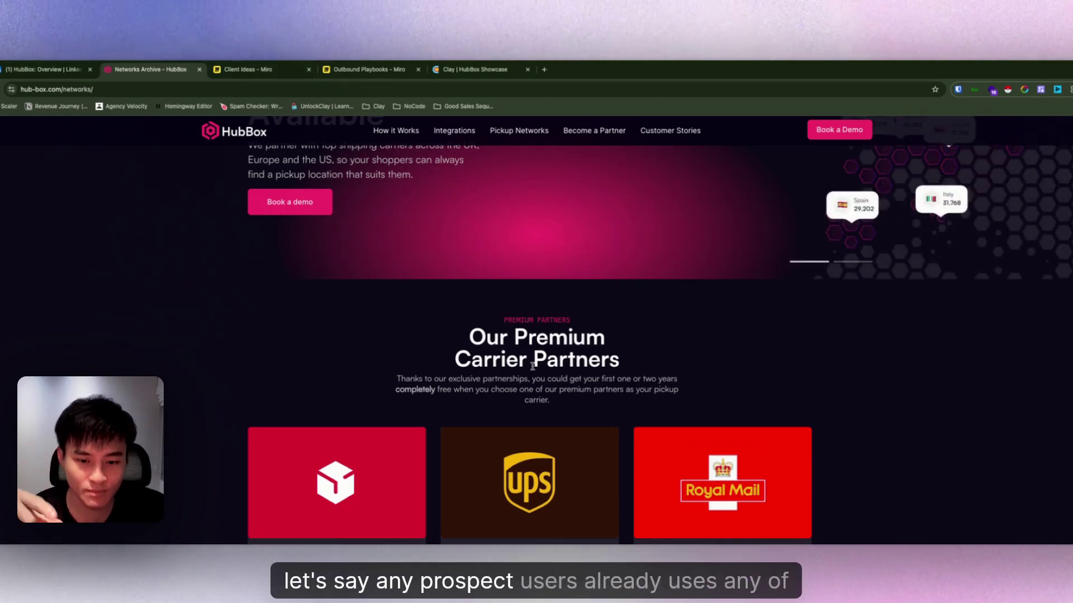
pyautogui.scroll(-1, 532, 366)
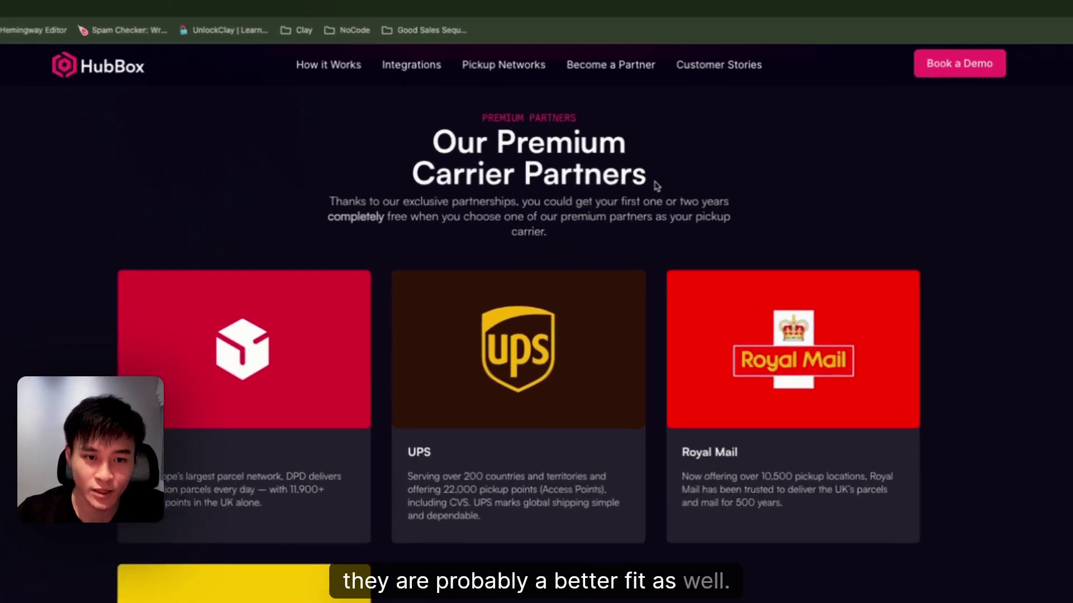
# Step: Open the "Sneaker Politics & HubBox" case study from Customer Stories, skim it, and return to the stories list
pyautogui.click(671, 131)
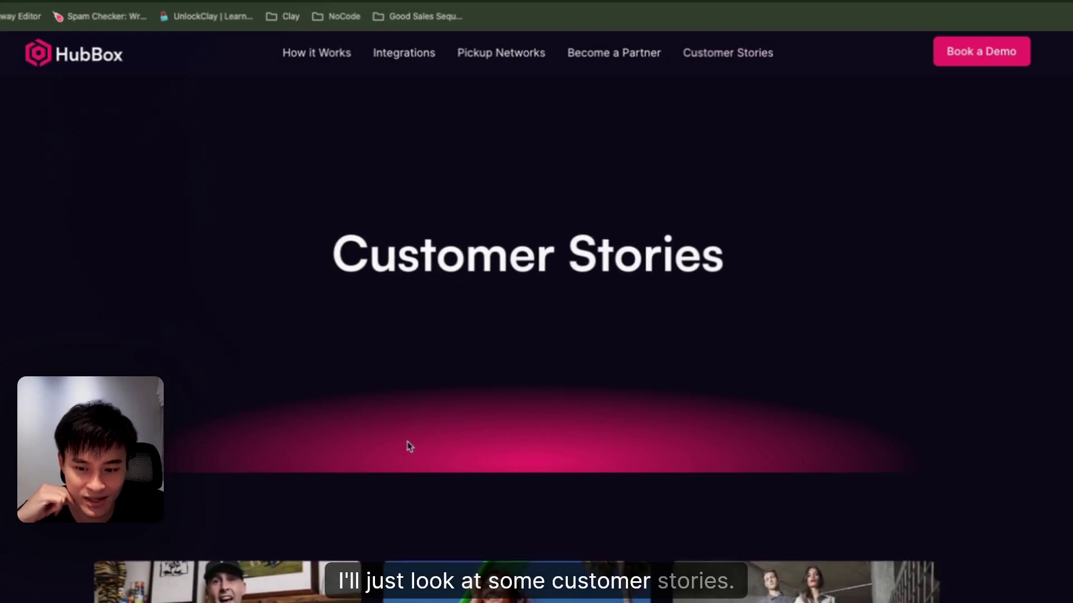
pyautogui.scroll(-5, 407, 445)
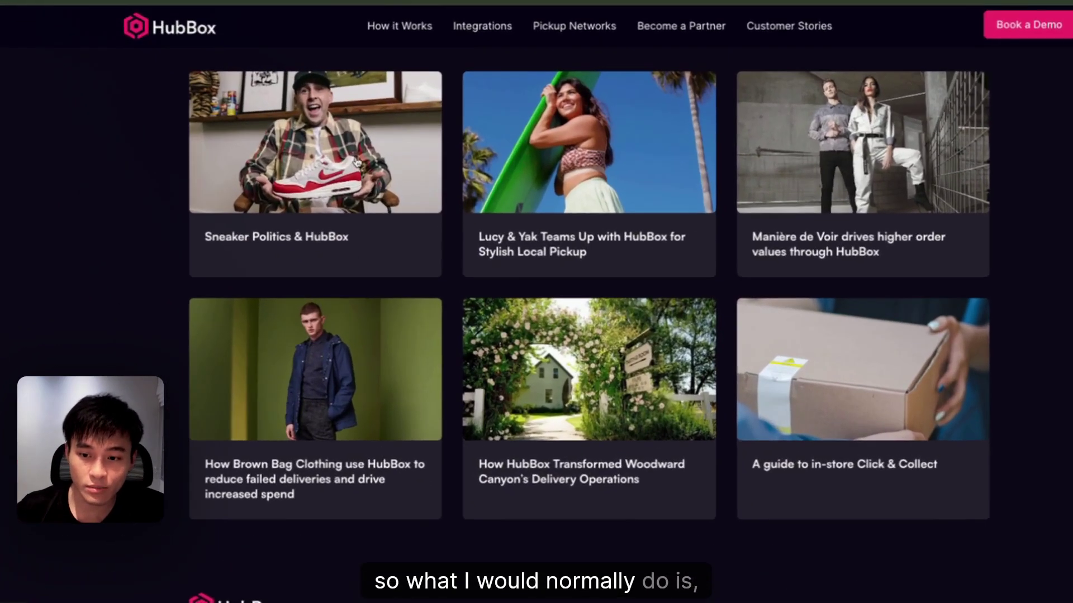
pyautogui.click(359, 252)
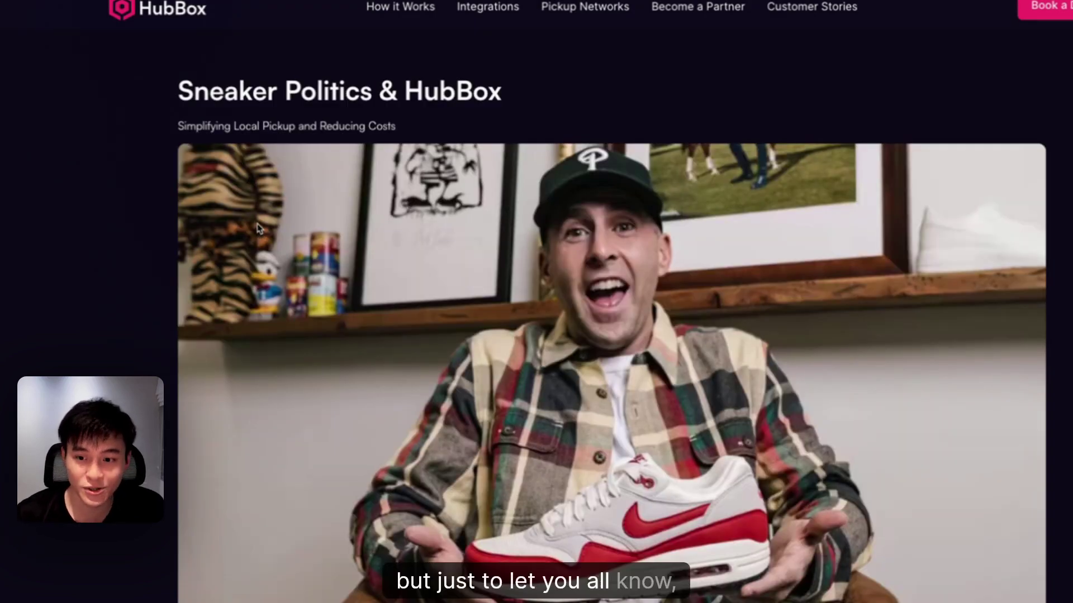
pyautogui.scroll(-5, 116, 210)
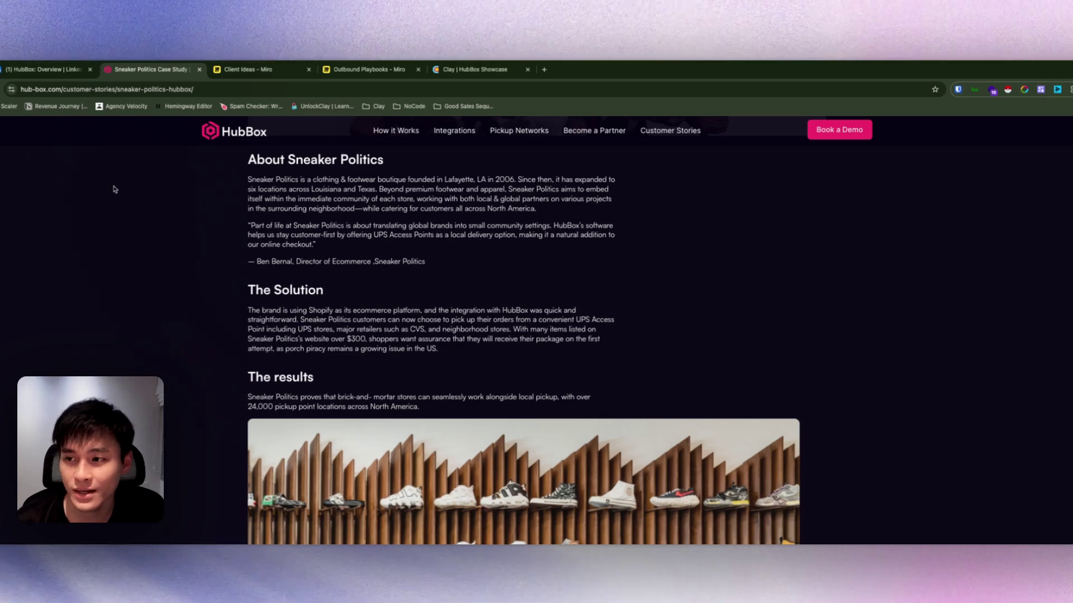
pyautogui.hotkey('alt', 'Left')
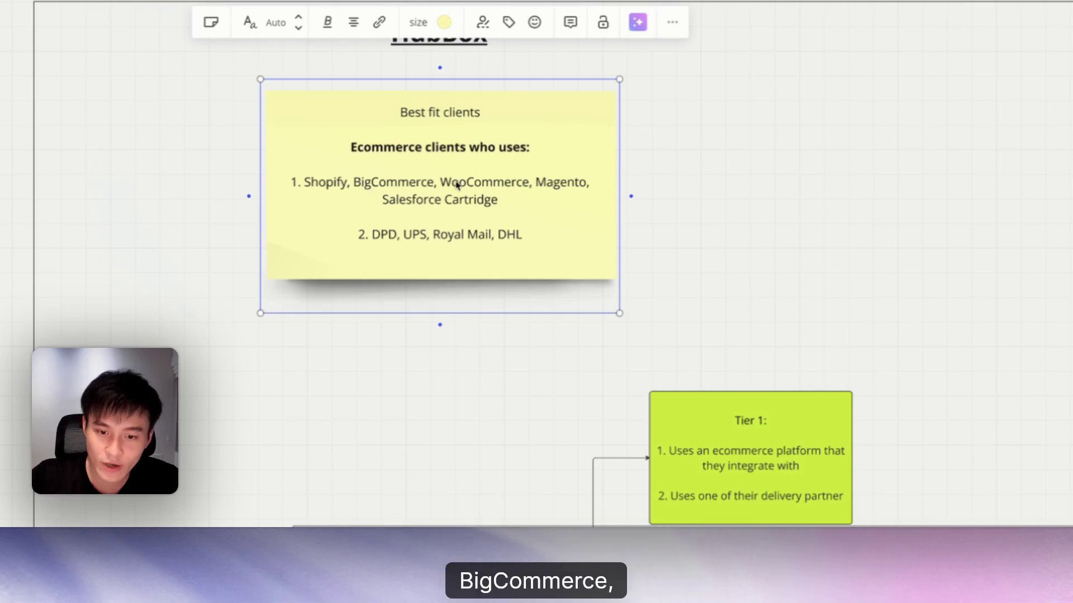
# Step: Examine the "Best fit clients" sticky note on the Client Ideas board, highlighting its ecommerce platforms and delivery carriers
pyautogui.click(480, 183)
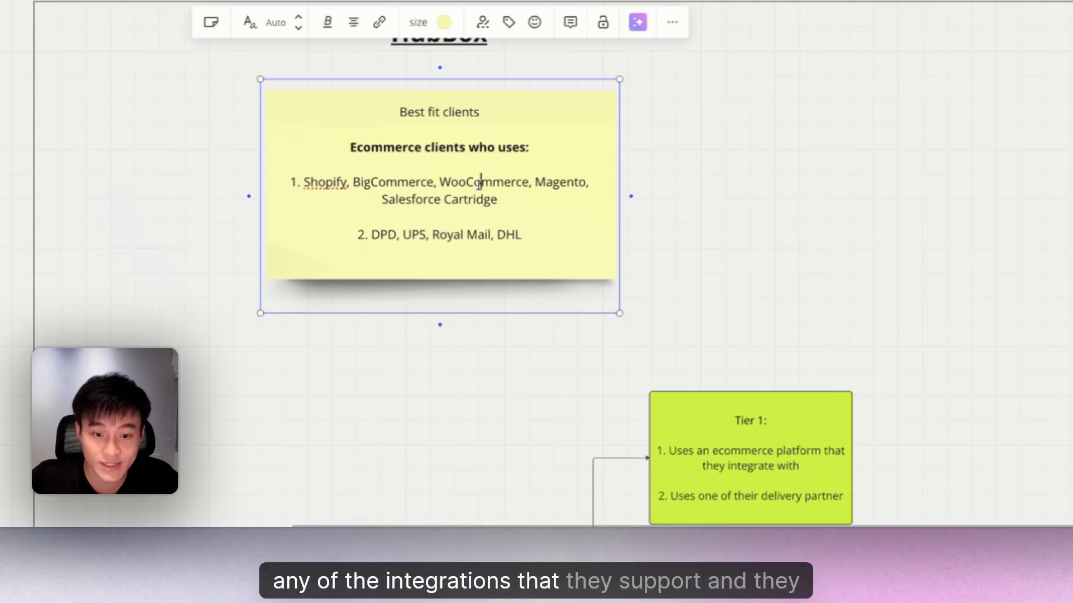
pyautogui.moveTo(373, 240); pyautogui.dragTo(477, 235)
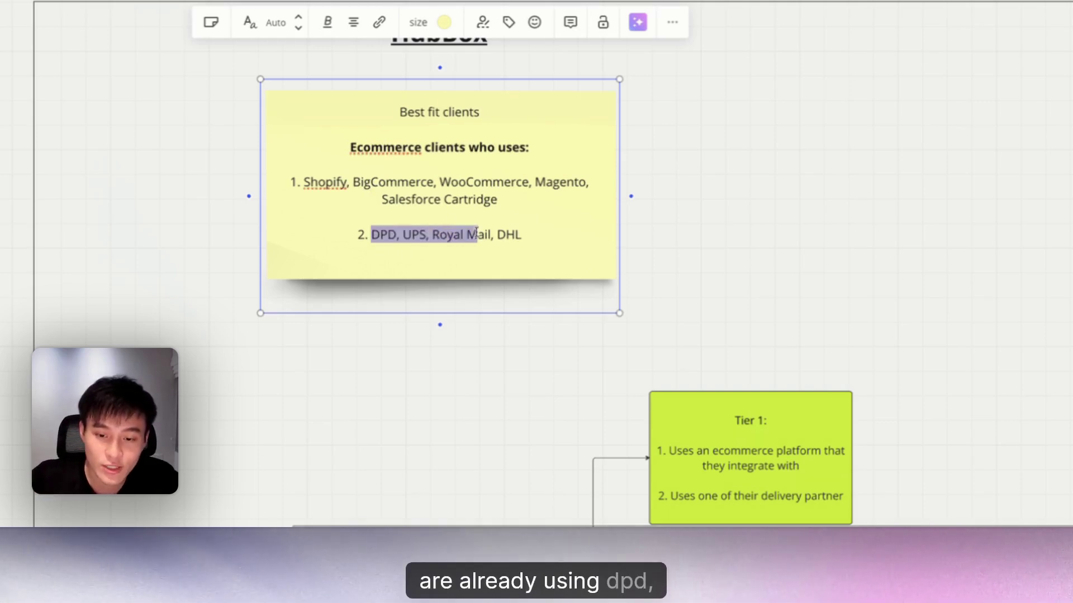
pyautogui.click(475, 235)
pyautogui.doubleClick(448, 234)
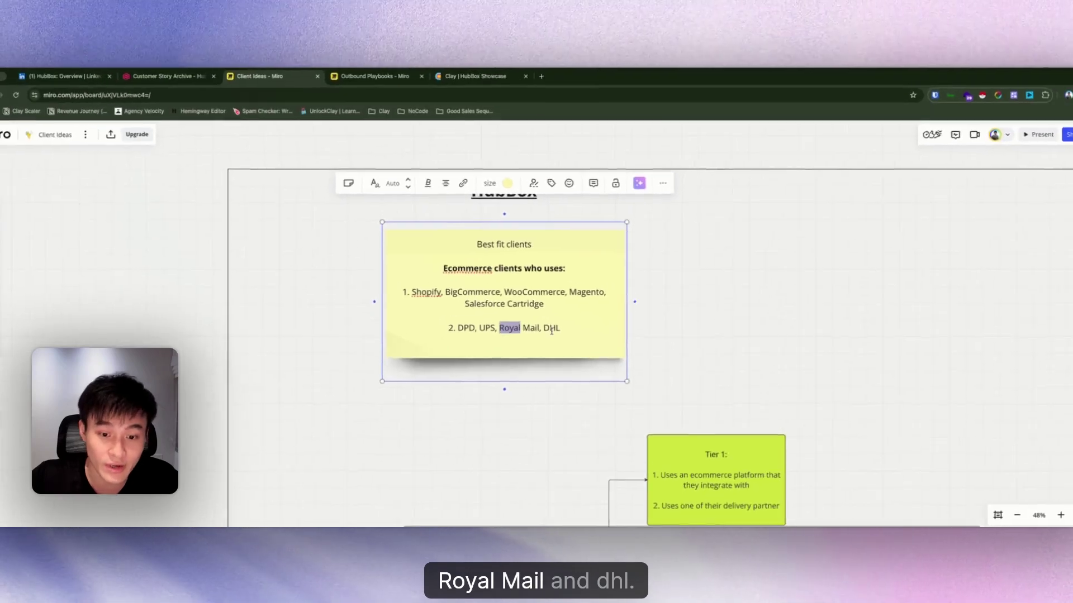
pyautogui.doubleClick(553, 333)
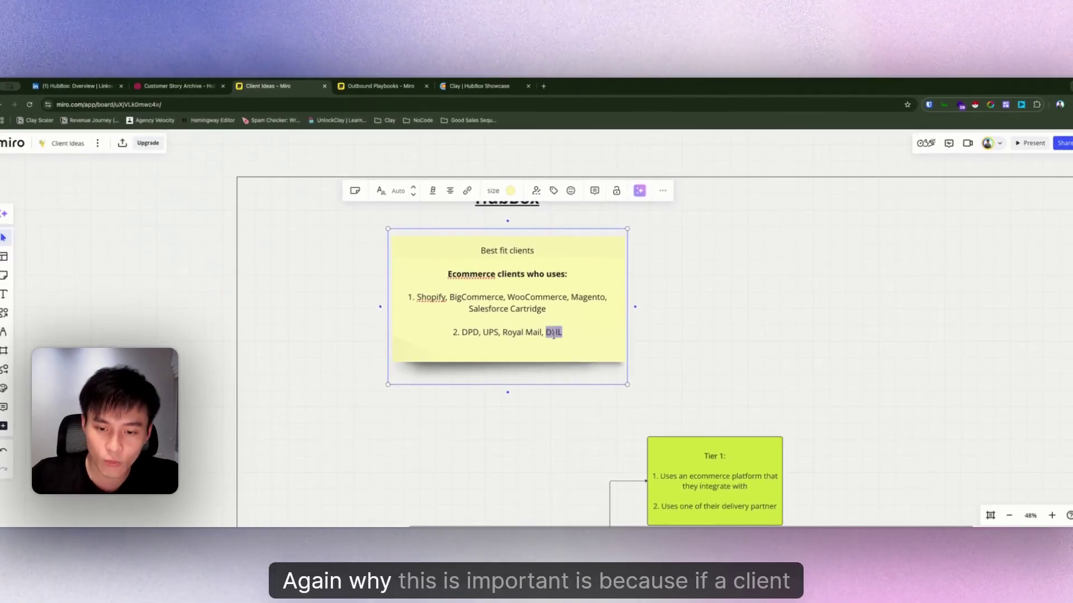
pyautogui.moveTo(564, 333); pyautogui.dragTo(435, 304)
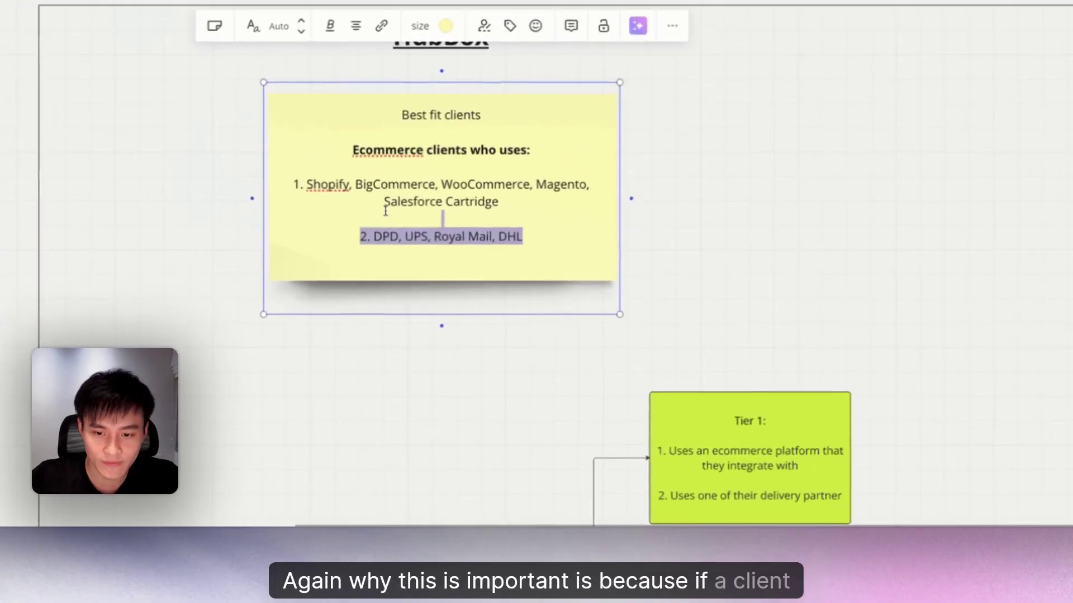
pyautogui.moveTo(332, 191); pyautogui.dragTo(547, 233)
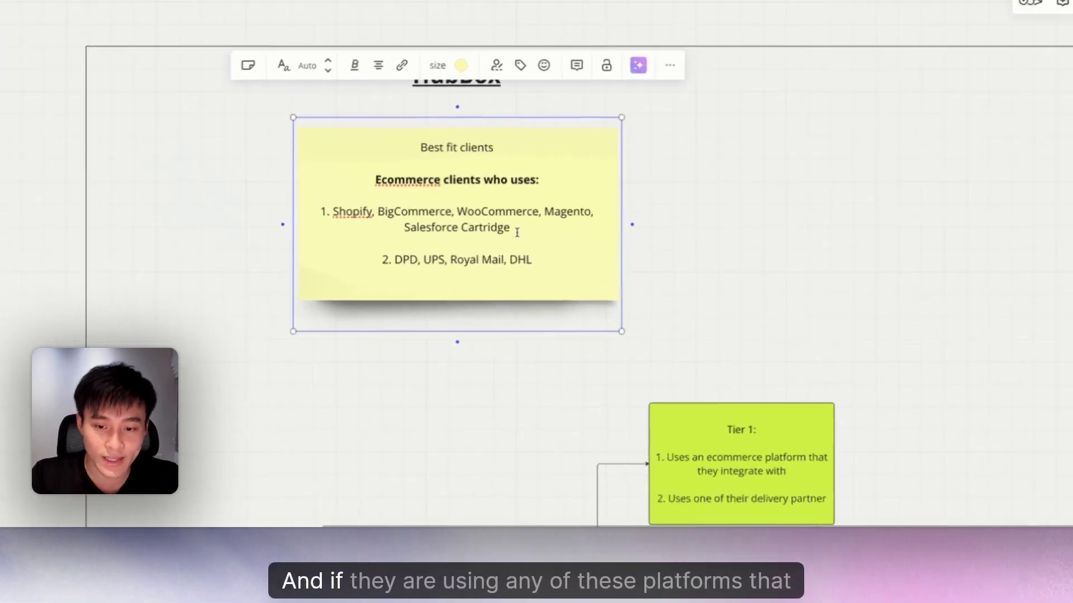
pyautogui.moveTo(545, 308); pyautogui.dragTo(426, 297)
pyautogui.click(425, 297)
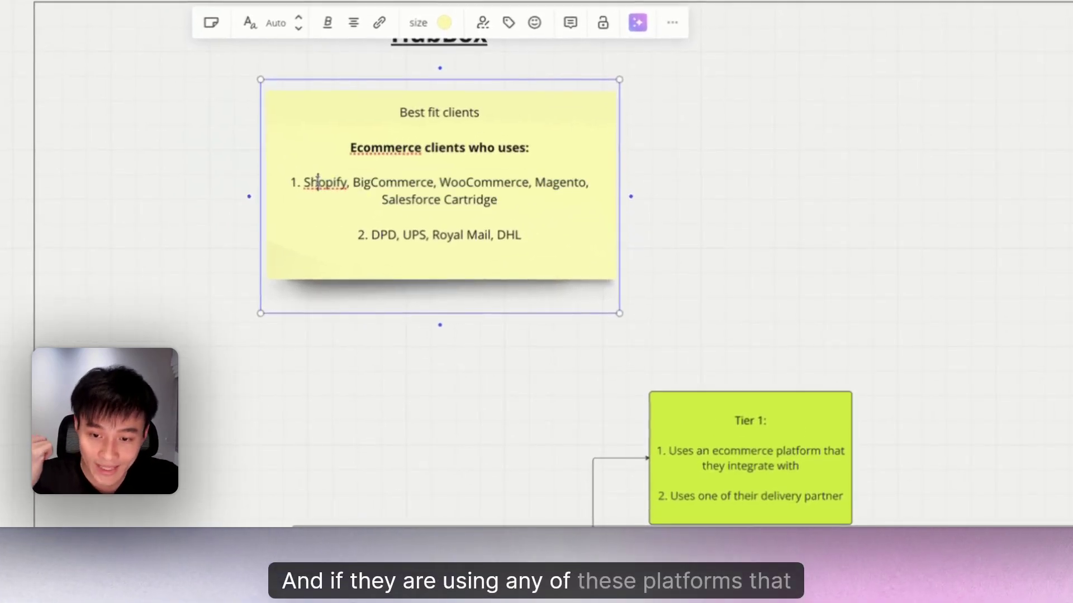
pyautogui.moveTo(467, 184); pyautogui.dragTo(512, 195)
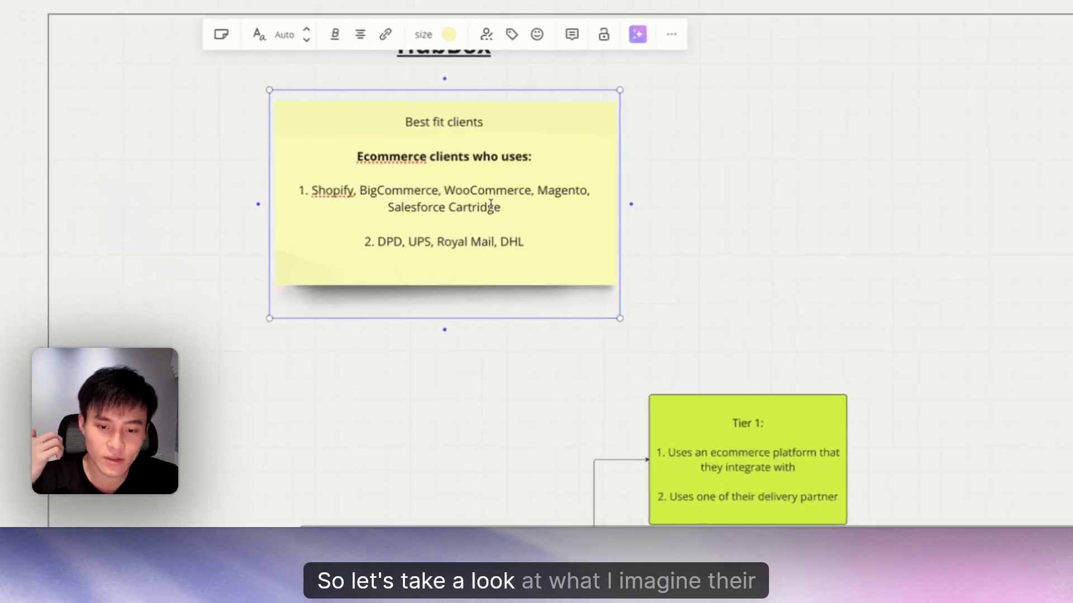
# Step: Examine the sales research flowchart with its three client tiers and select the box about SDRs/BDRs/AEs finding ecommerce stores
pyautogui.click(448, 381)
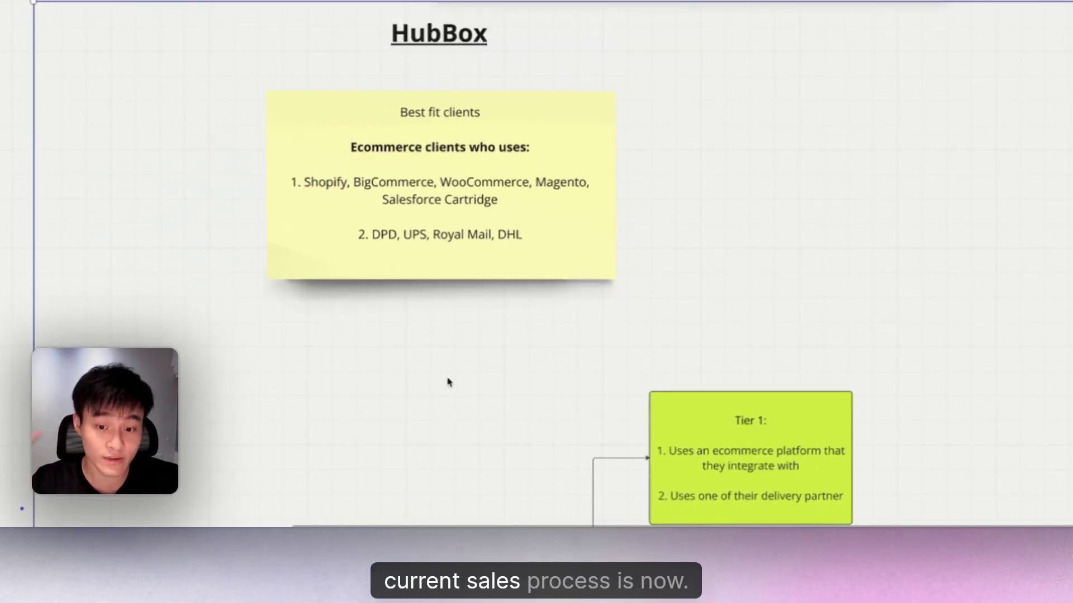
pyautogui.click(447, 381)
pyautogui.scroll(-5, 474, 402)
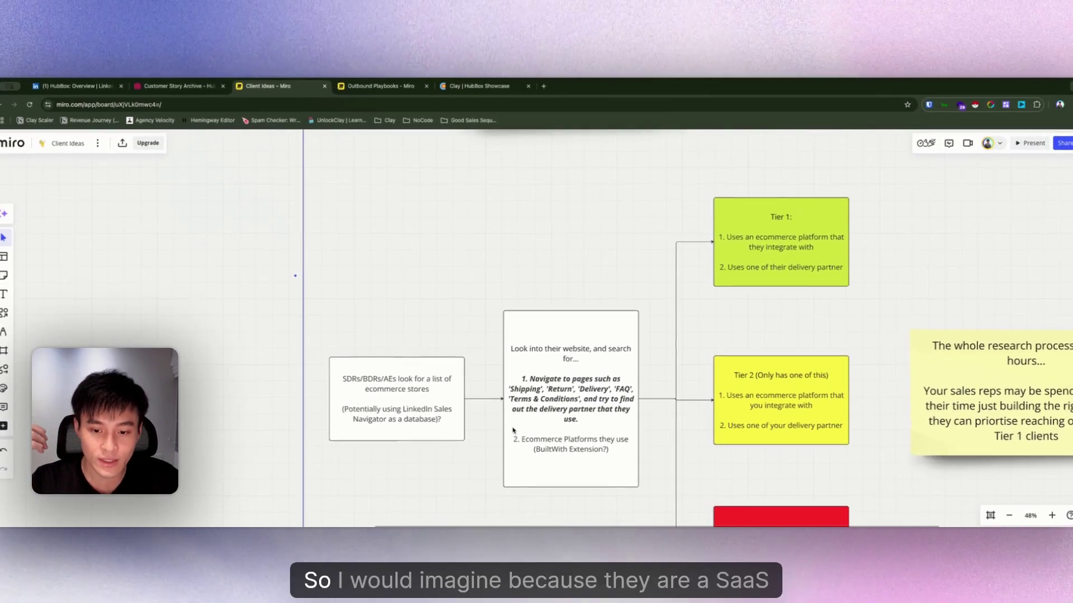
pyautogui.scroll(-3, 512, 431)
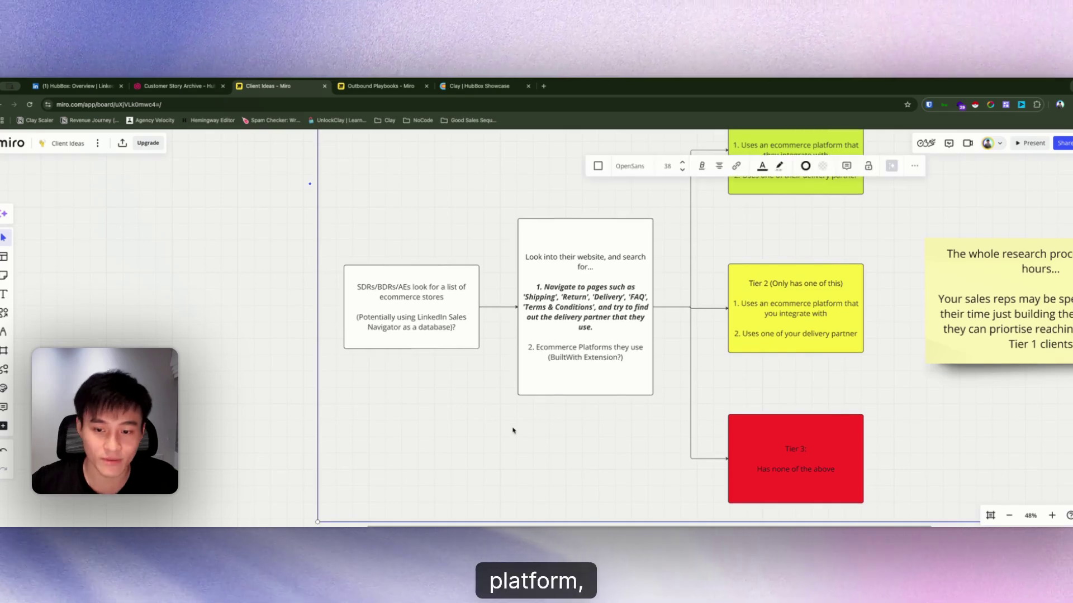
pyautogui.click(446, 309)
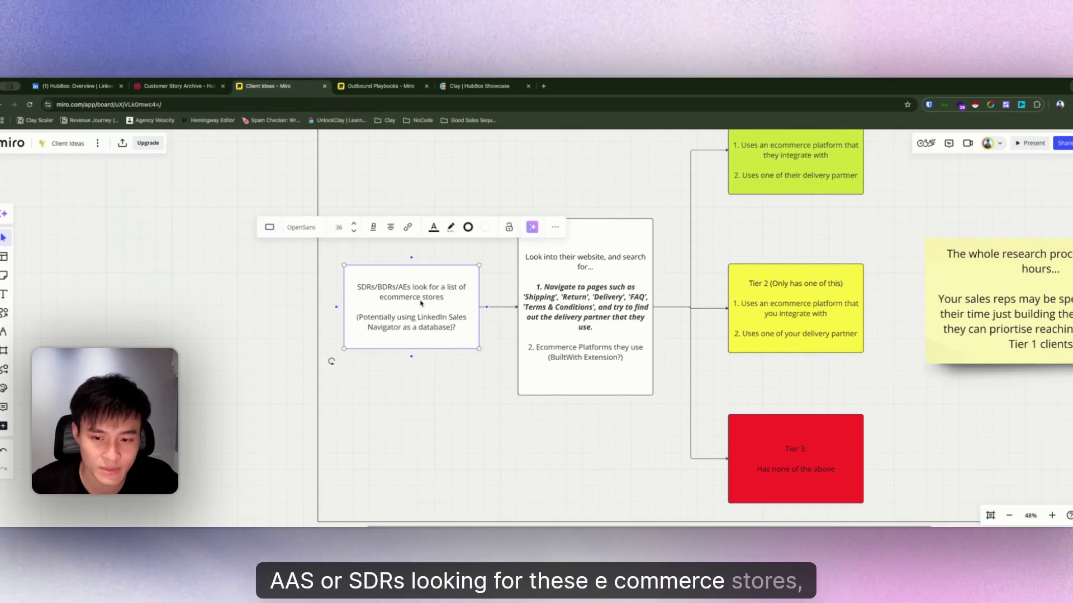
# Step: Examine the flowchart's store-sourcing and website-research boxes, highlighting the text on finding delivery partners and the BuiltWith Extension
pyautogui.click(462, 370)
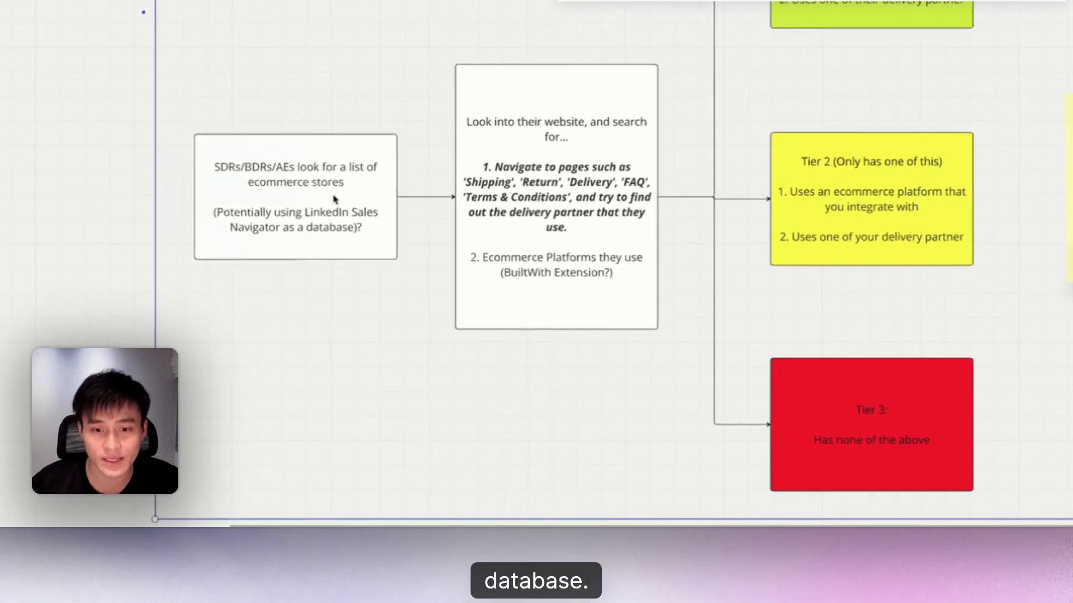
pyautogui.click(437, 308)
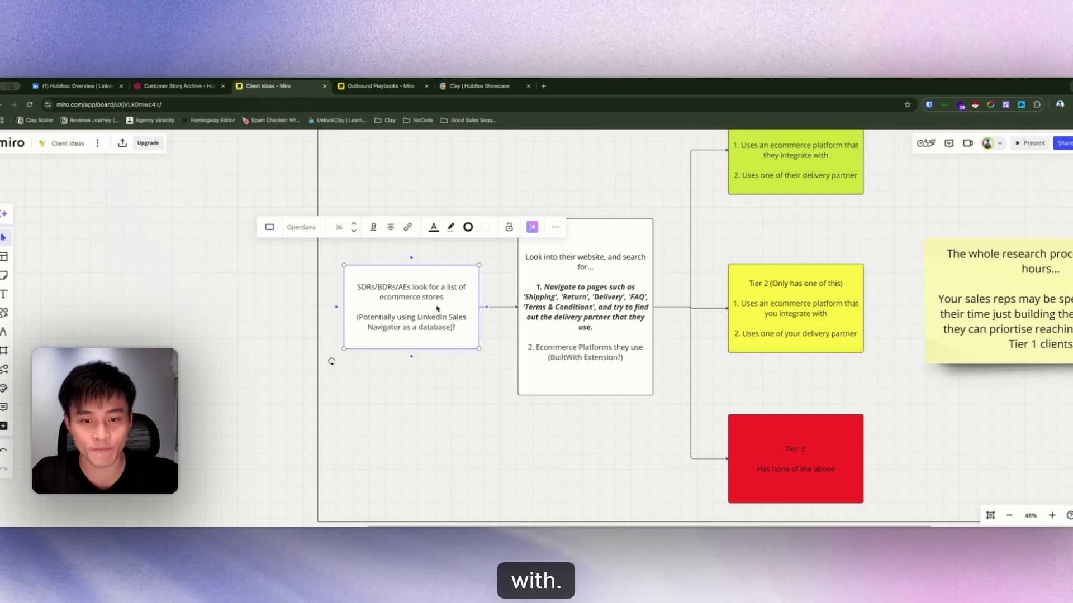
pyautogui.click(563, 269)
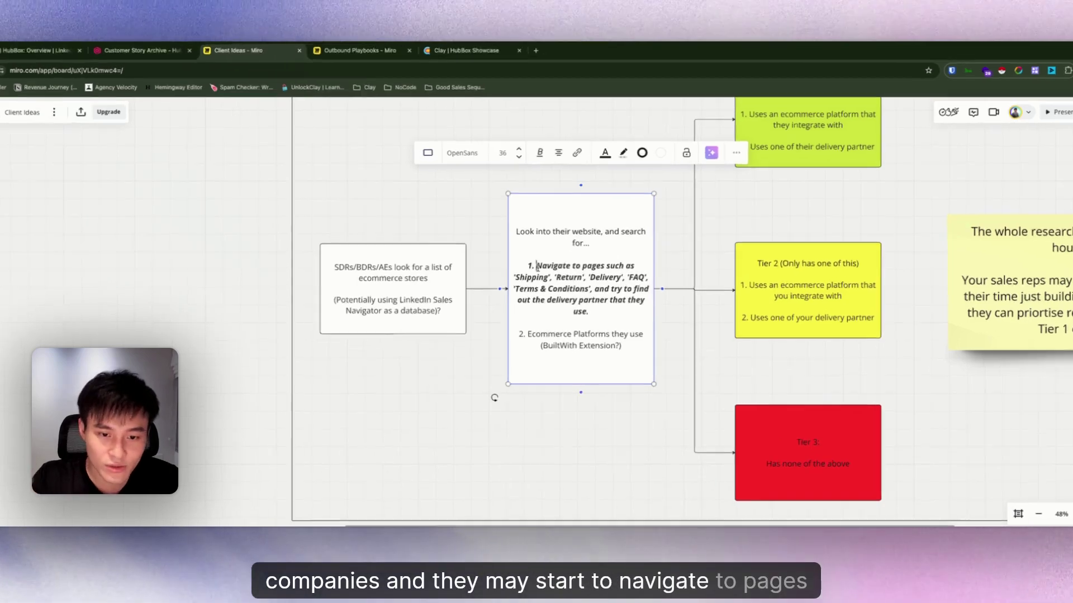
pyautogui.moveTo(544, 286); pyautogui.dragTo(604, 317)
pyautogui.moveTo(586, 223); pyautogui.dragTo(582, 230)
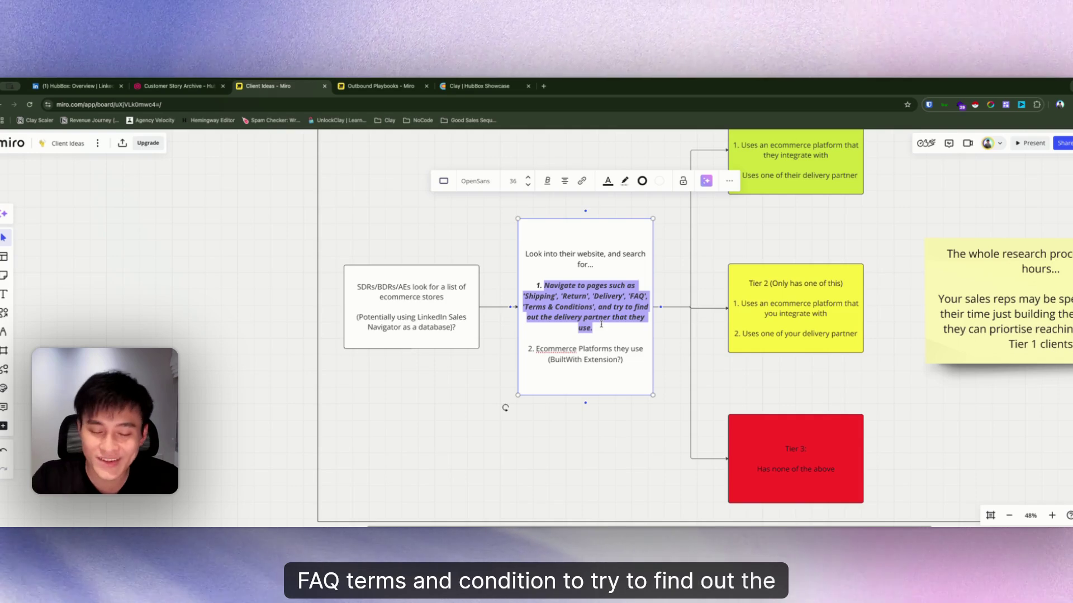
pyautogui.click(601, 328)
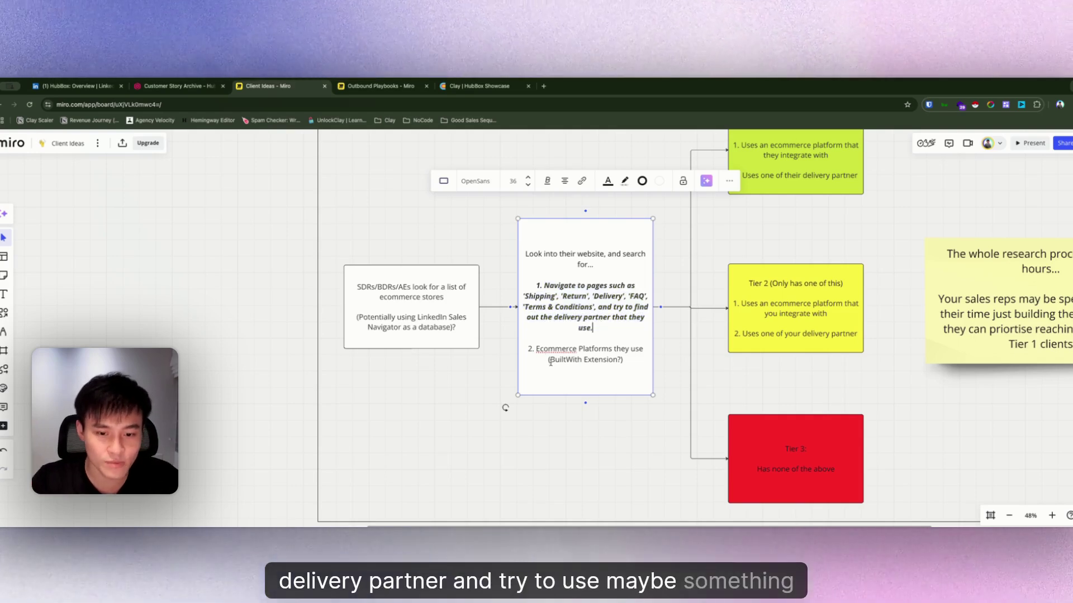
pyautogui.moveTo(551, 360); pyautogui.dragTo(620, 360)
pyautogui.click(624, 360)
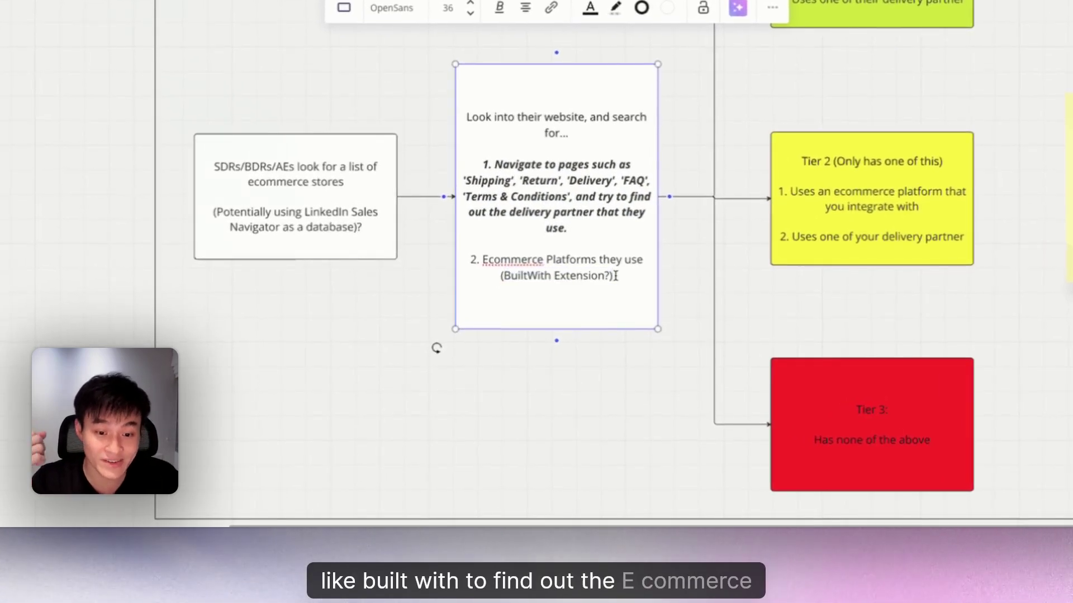
# Step: Review the Tier 1, Tier 2 and Tier 3 boxes of the flowchart by selecting each in turn
pyautogui.click(689, 254)
pyautogui.hscroll(5, 689, 253)
pyautogui.scroll(2, 689, 254)
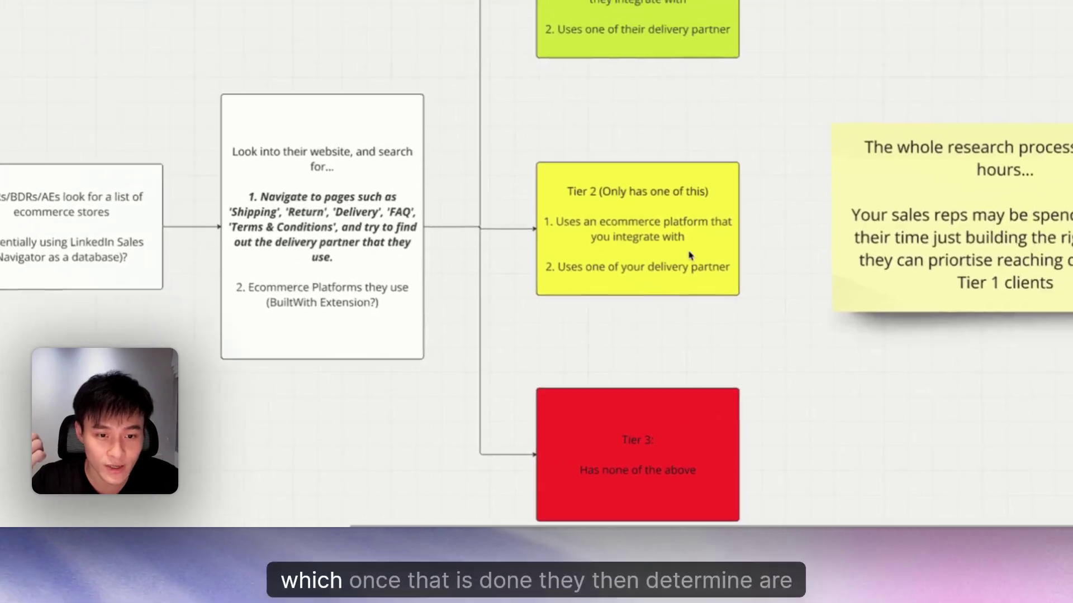
pyautogui.click(648, 51)
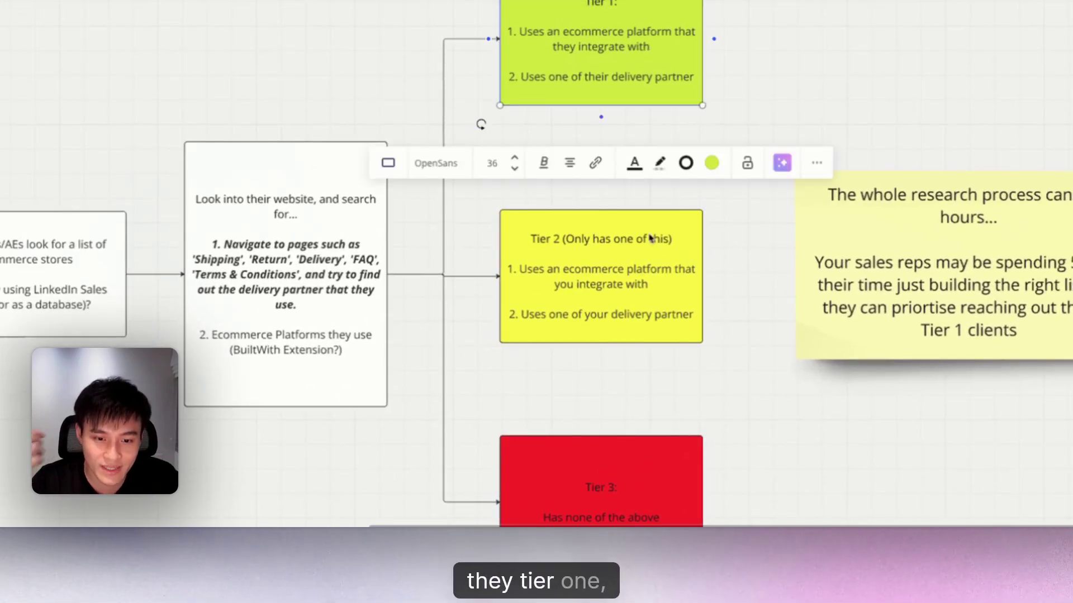
pyautogui.click(648, 310)
pyautogui.click(636, 518)
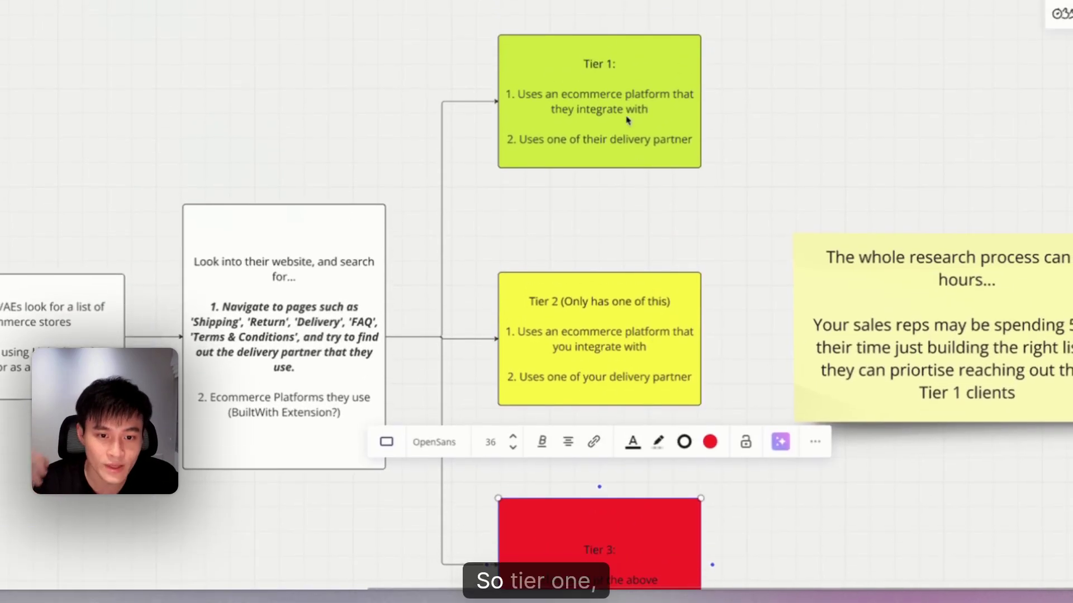
# Step: Compare the tier criteria with the ecommerce platforms and carriers on the "Best fit clients" sticky note
pyautogui.click(648, 55)
pyautogui.scroll(5, 430, 211)
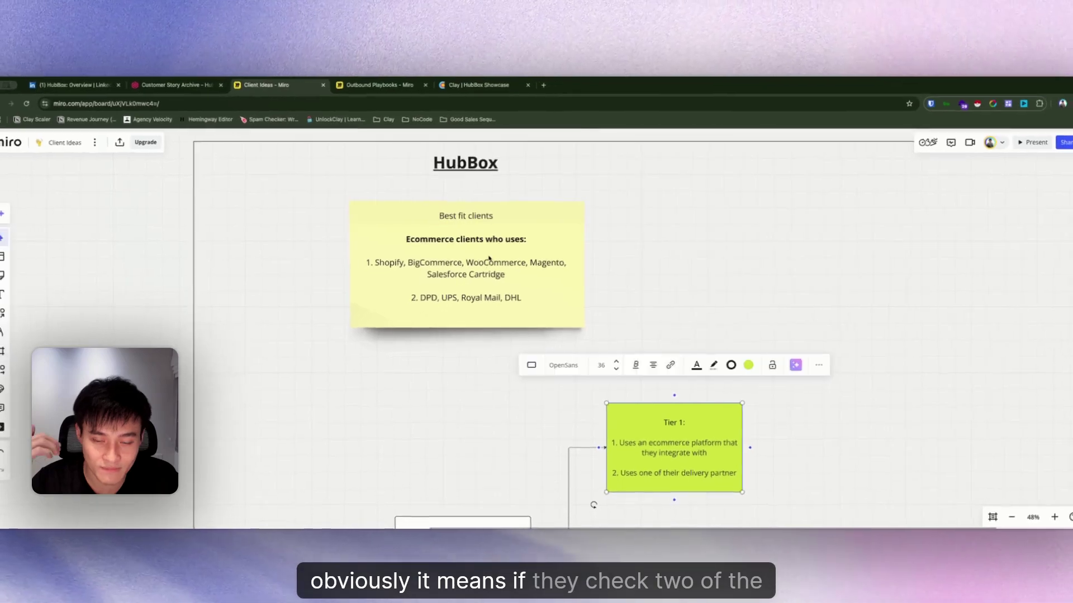
pyautogui.scroll(-5, 521, 285)
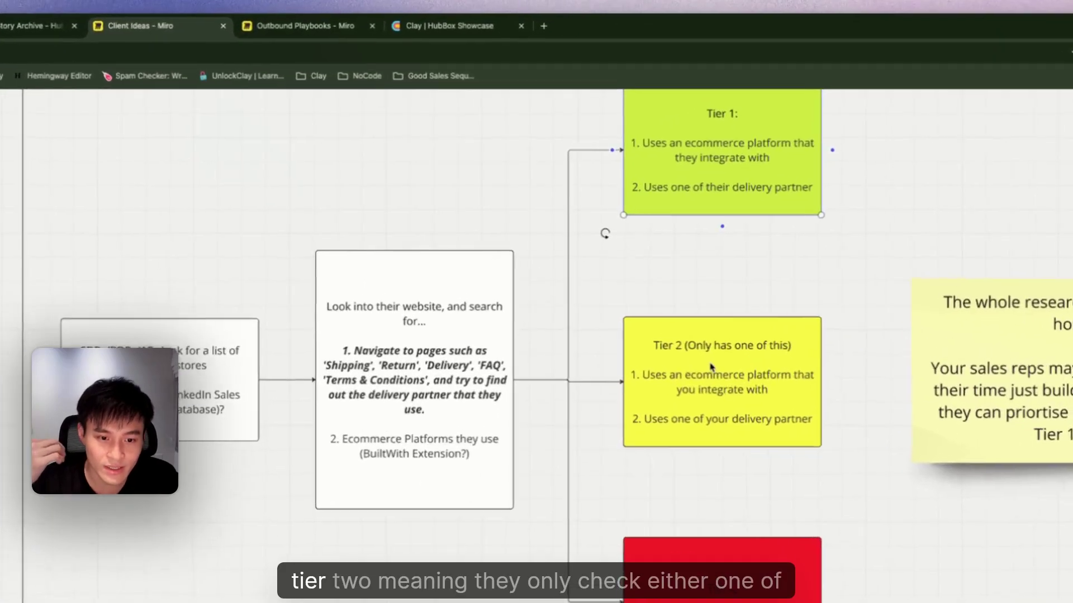
pyautogui.click(660, 324)
pyautogui.scroll(3, 568, 262)
pyautogui.scroll(3, 582, 286)
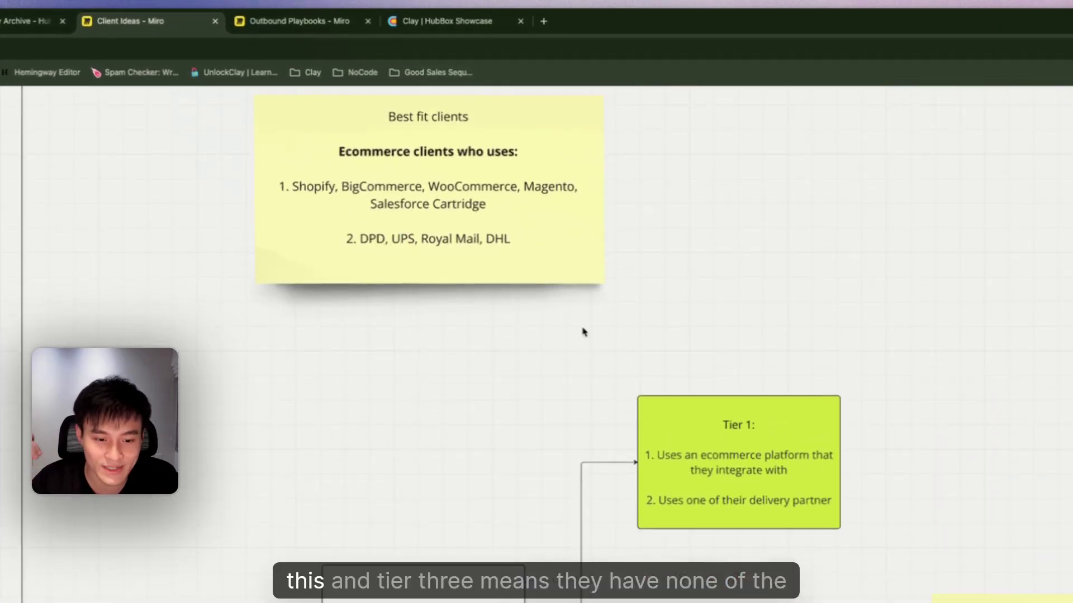
pyautogui.scroll(-10, 582, 330)
pyautogui.click(729, 373)
pyautogui.scroll(8, 541, 280)
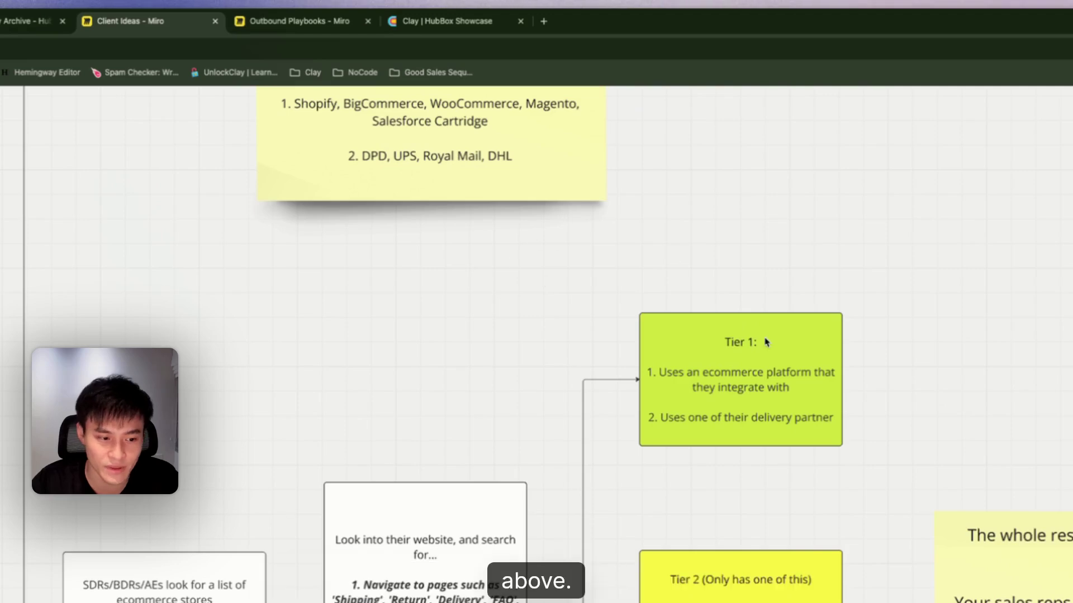
# Step: Read the sticky note about how much time sales reps spend on research and list building
pyautogui.scroll(-3, 765, 342)
pyautogui.hscroll(4, 766, 343)
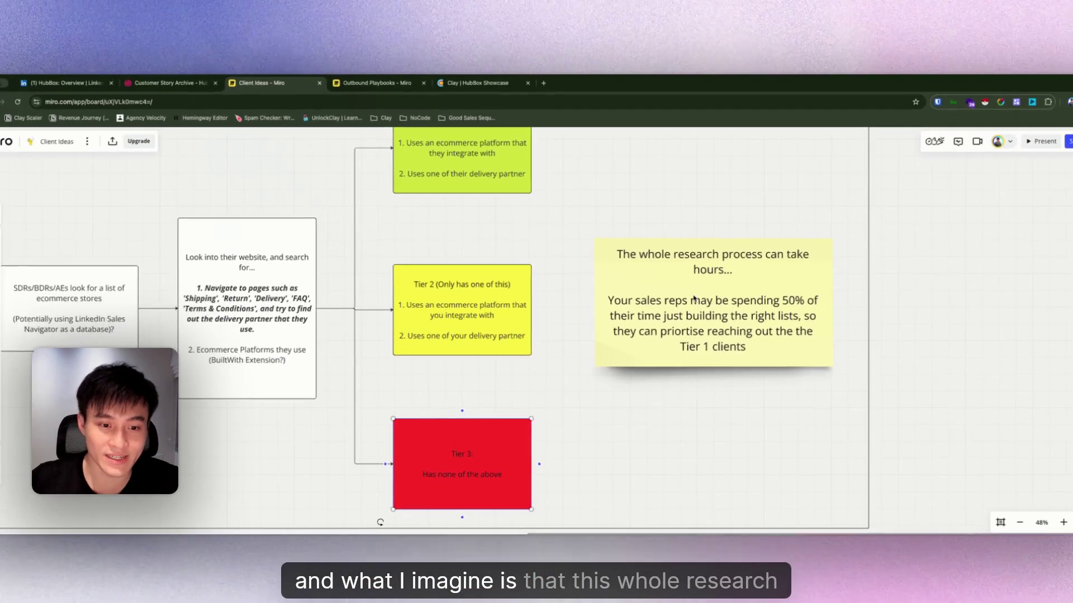
pyautogui.click(844, 406)
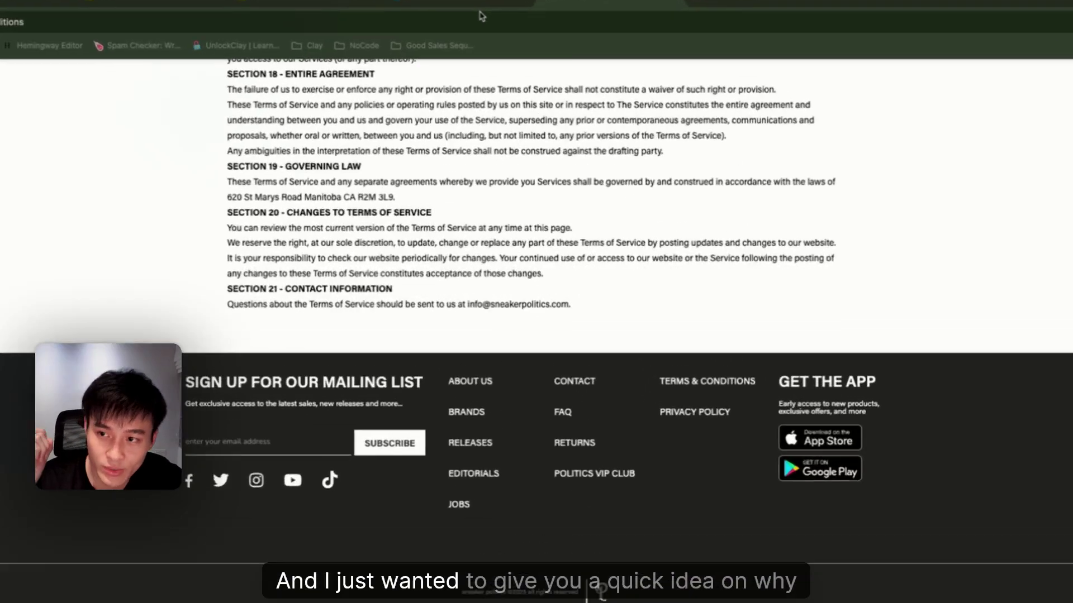
# Step: Skim the Sneaker Politics terms of service and open the site's Returns page
pyautogui.scroll(10, 482, 205)
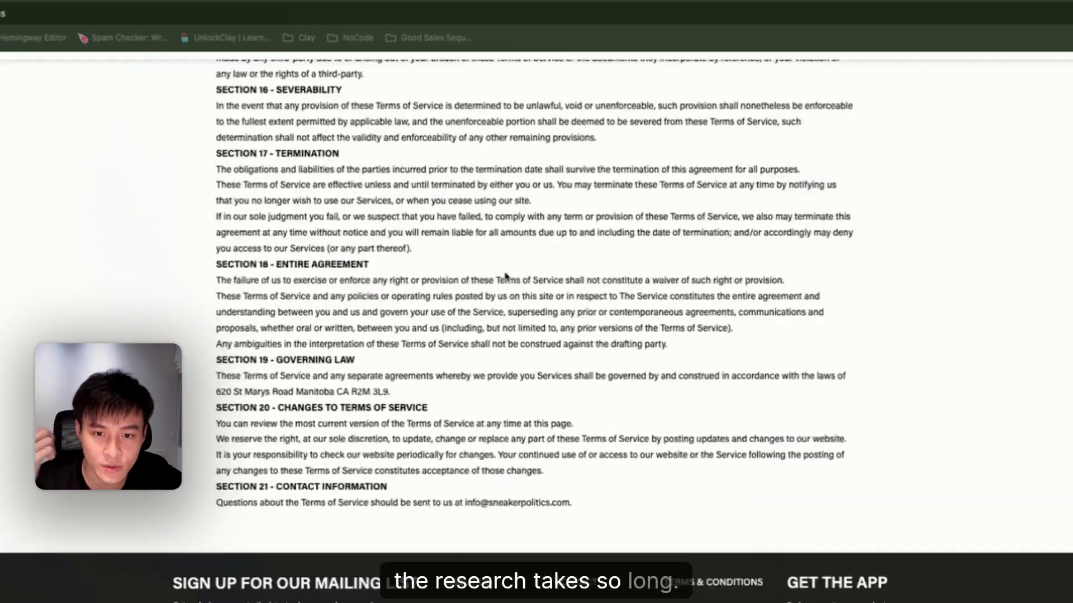
pyautogui.scroll(-4, 536, 302)
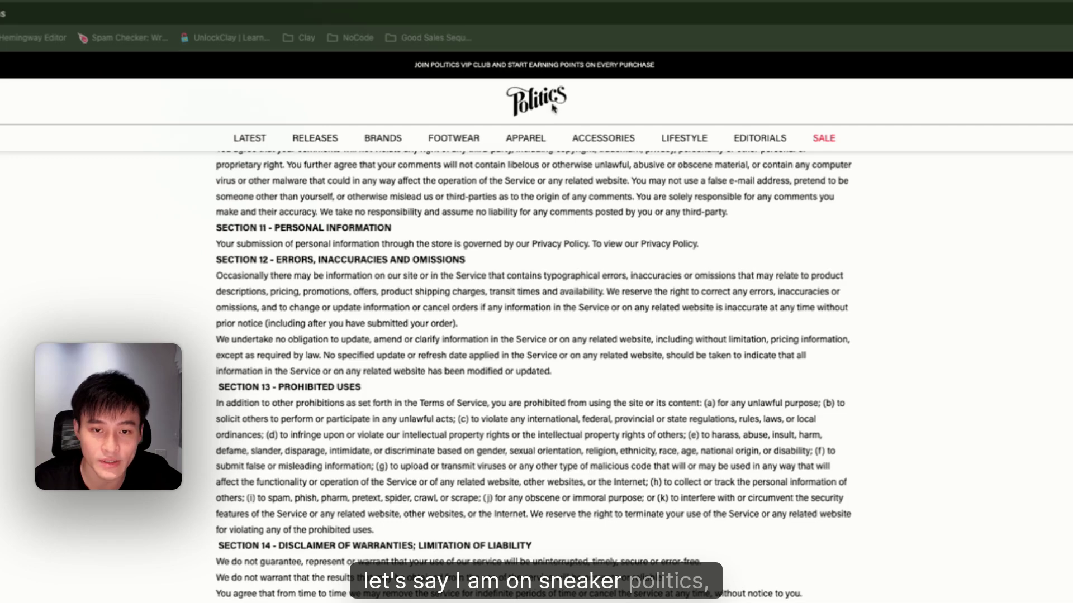
pyautogui.scroll(-10, 539, 391)
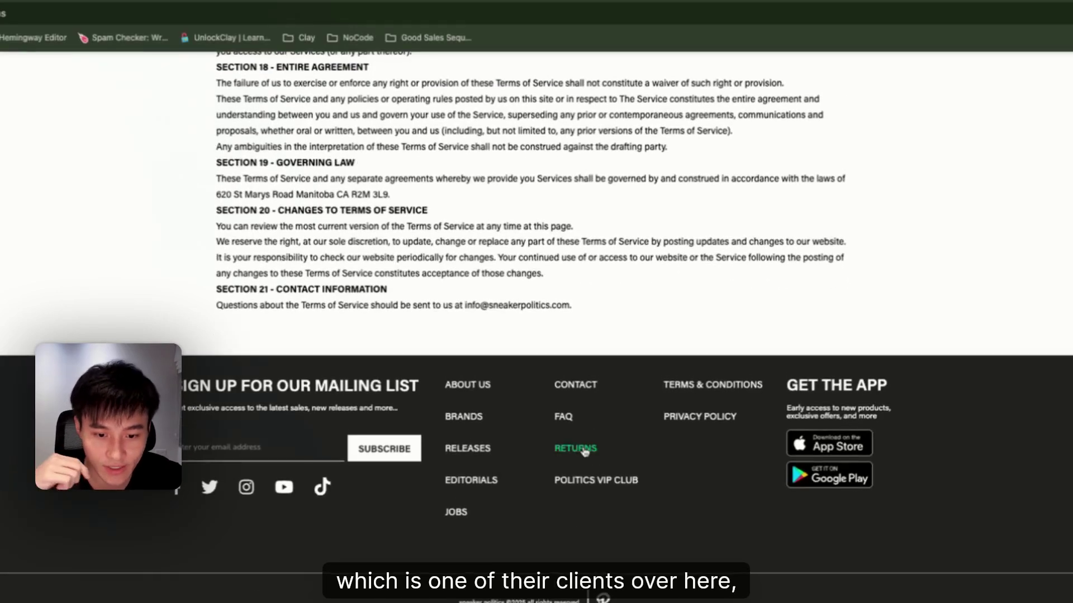
pyautogui.click(576, 452)
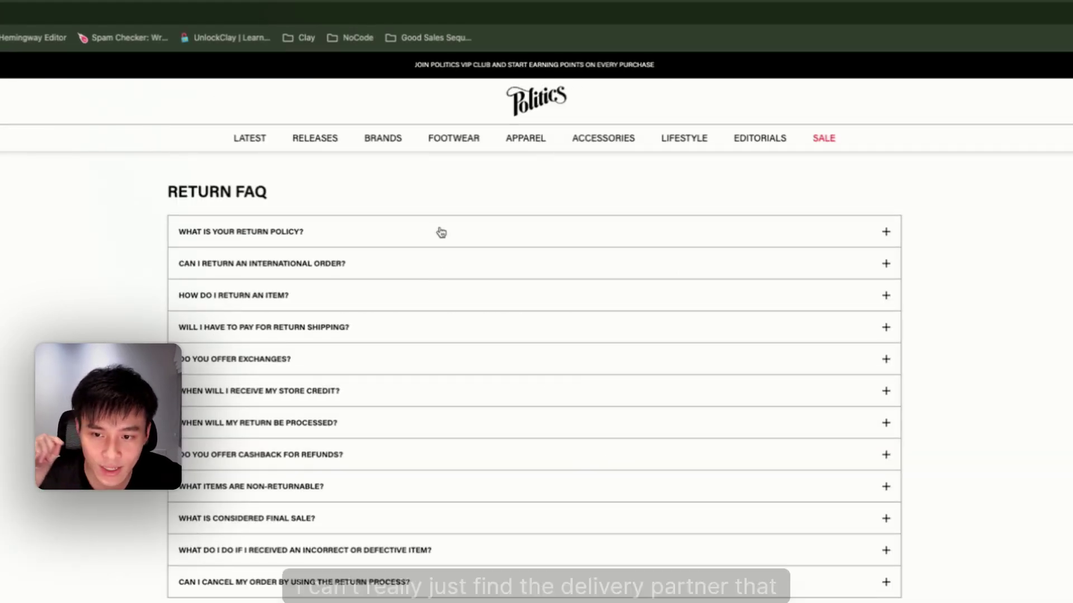
# Step: Check the Return FAQ answers on international orders, returning an item and return shipping for a delivery partner
pyautogui.click(441, 232)
pyautogui.click(495, 406)
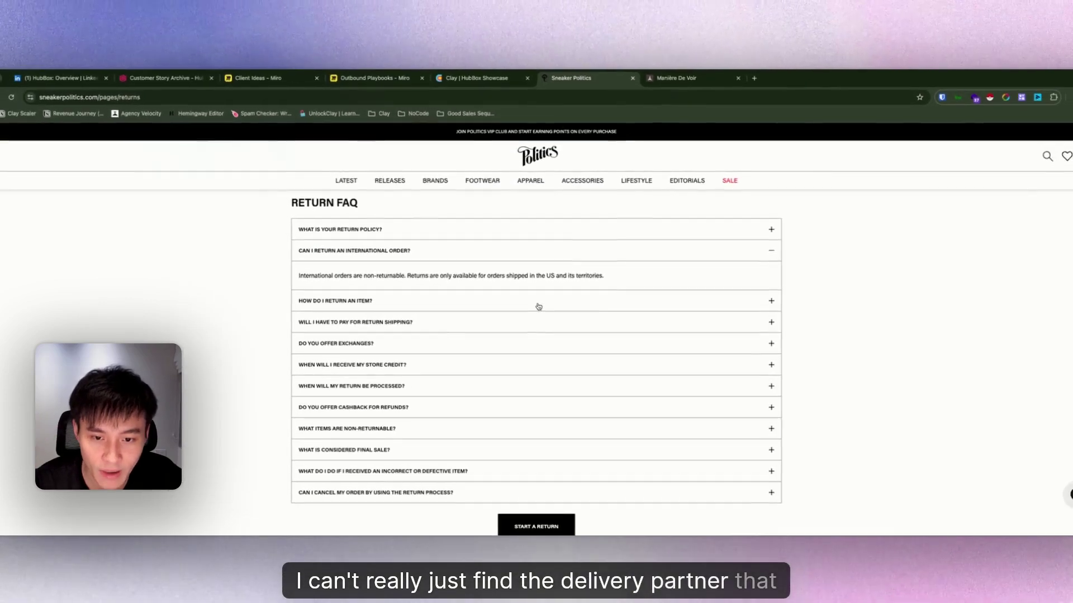
pyautogui.click(538, 305)
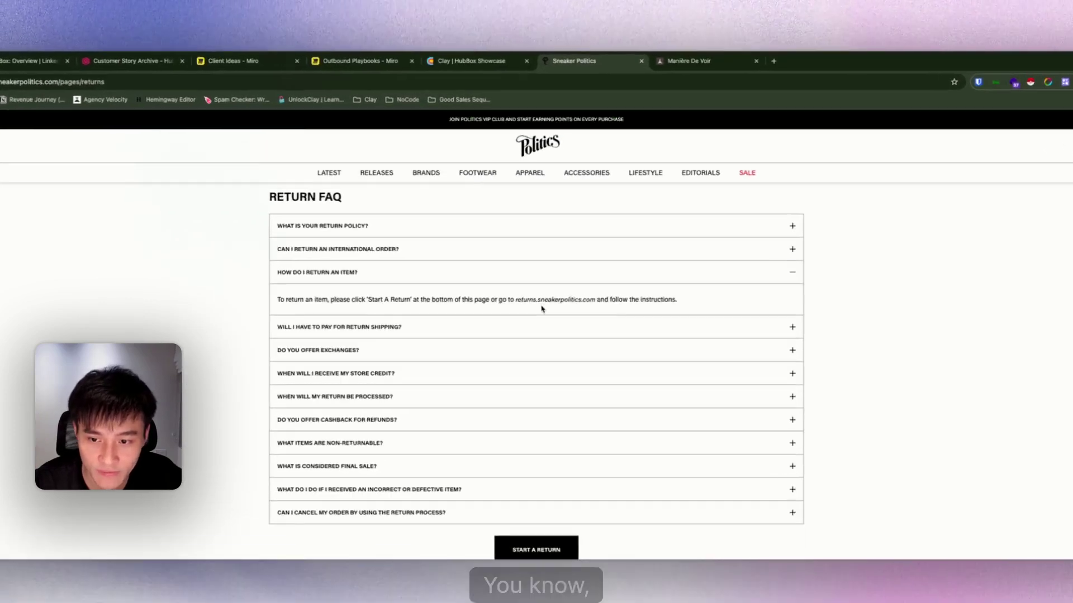
pyautogui.click(525, 321)
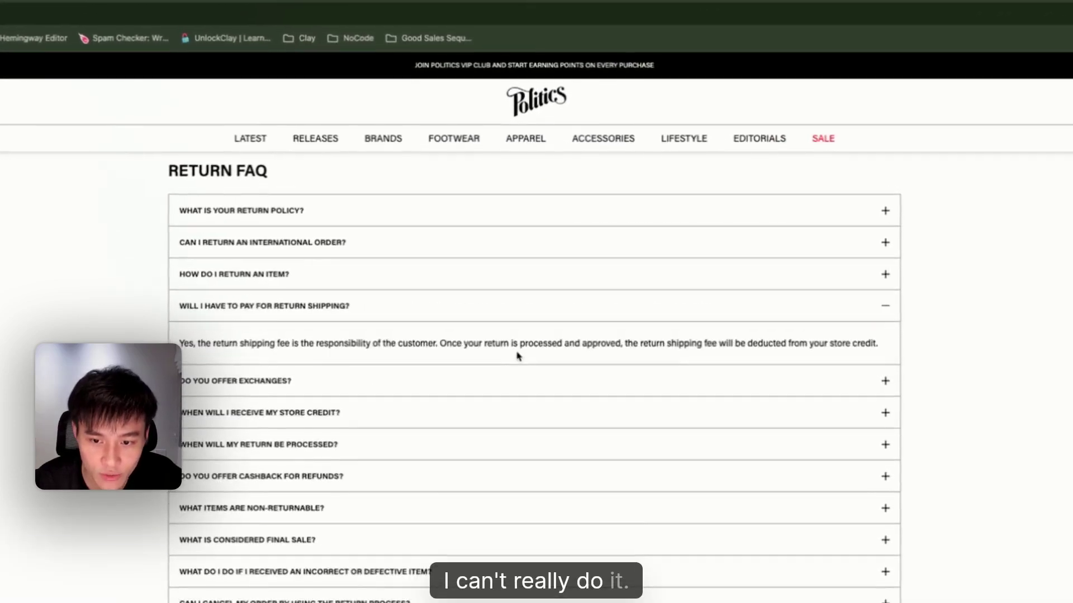
pyautogui.scroll(-6, 516, 356)
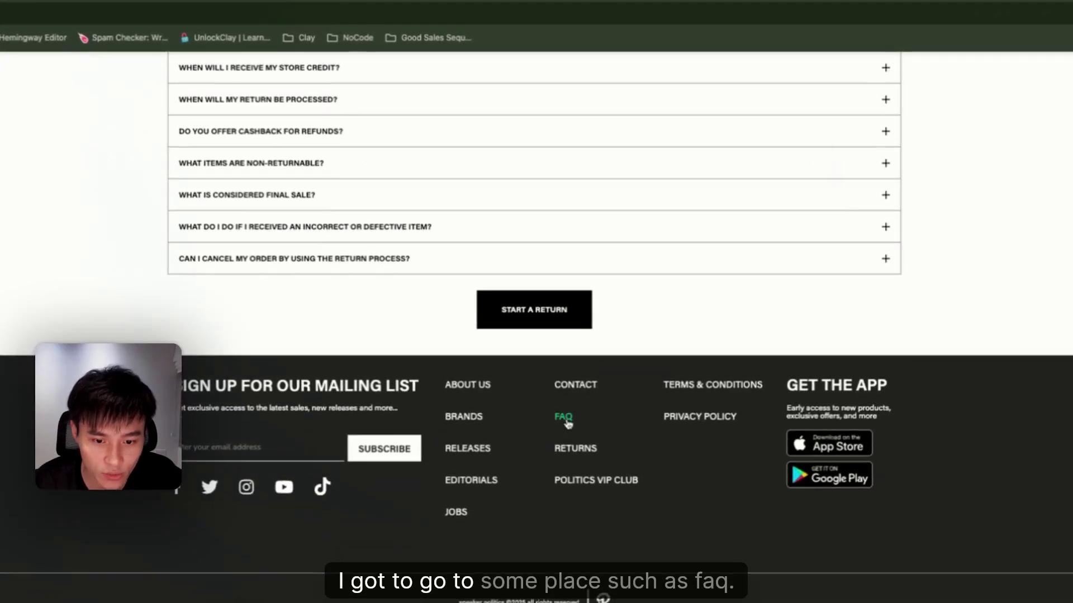
# Step: Open the Sneaker Politics FAQ page, expand "Which shipping providers do you use?" and highlight UPS in the answer
pyautogui.click(562, 419)
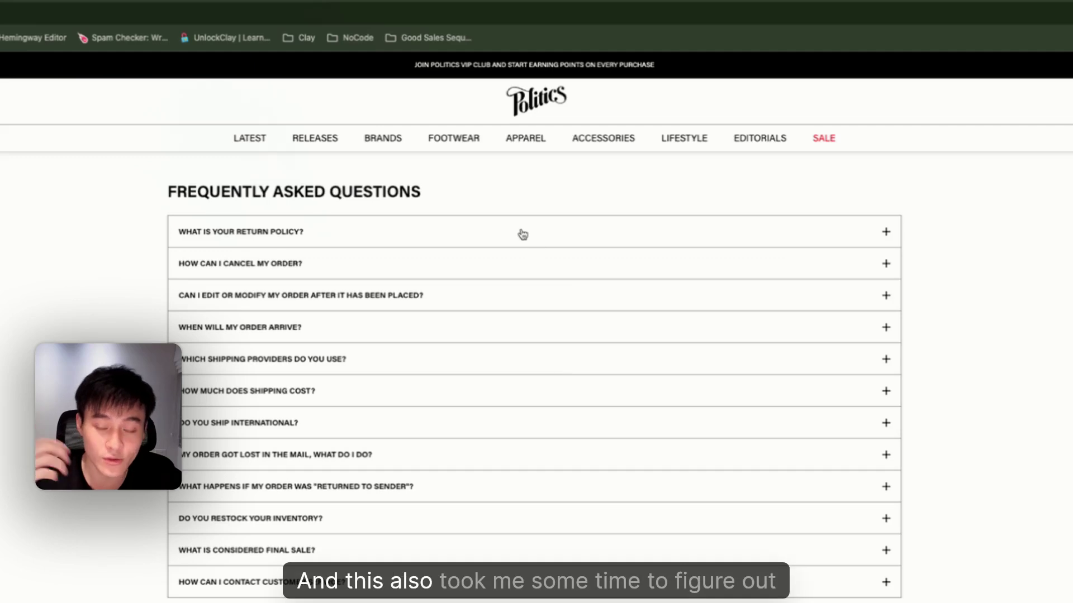
pyautogui.click(526, 276)
pyautogui.click(512, 385)
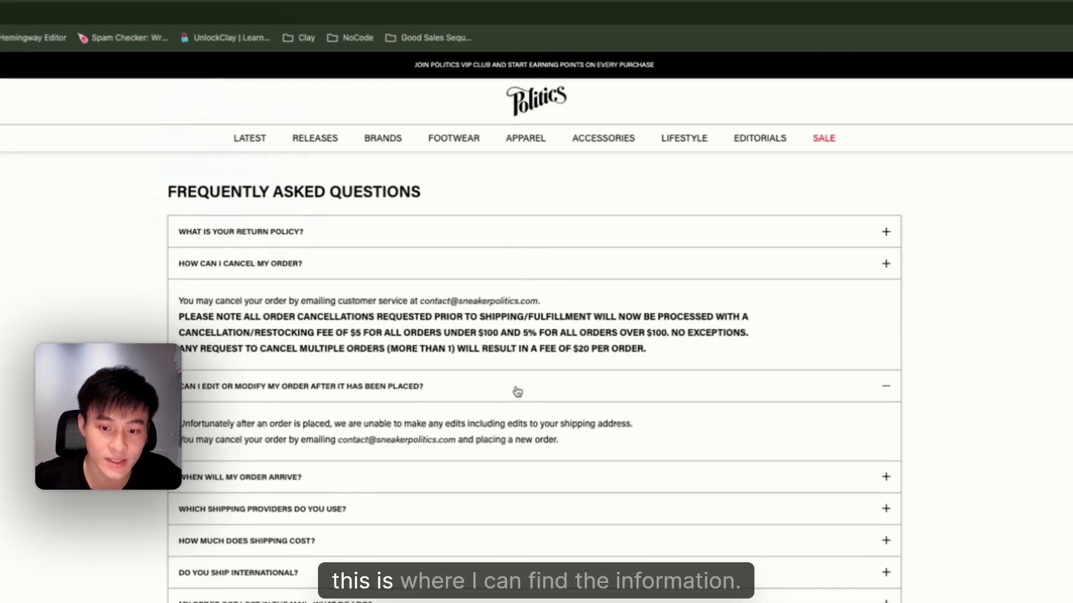
pyautogui.click(515, 391)
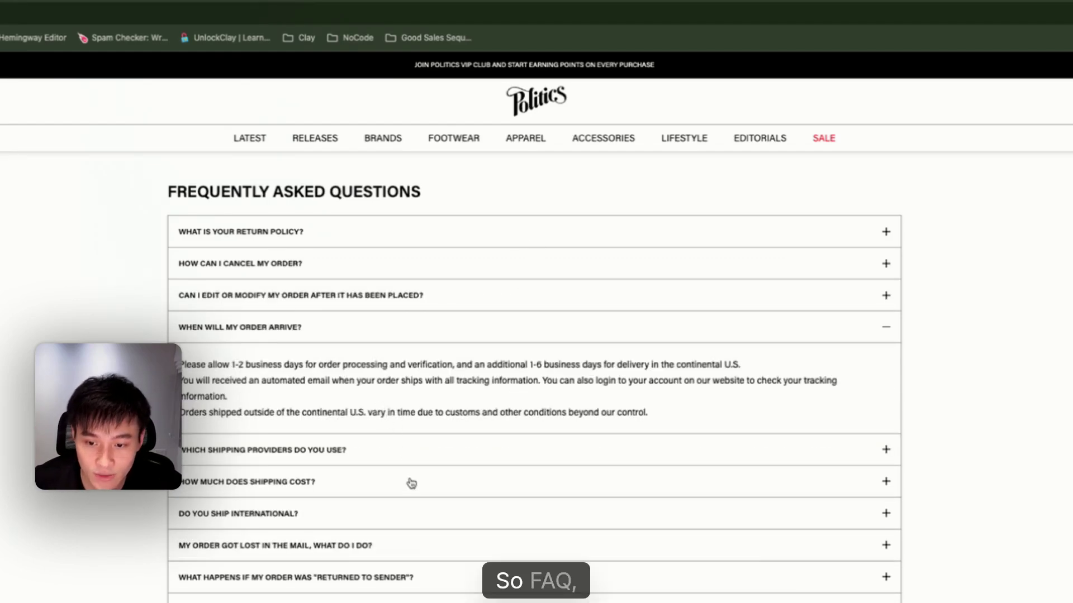
pyautogui.click(413, 460)
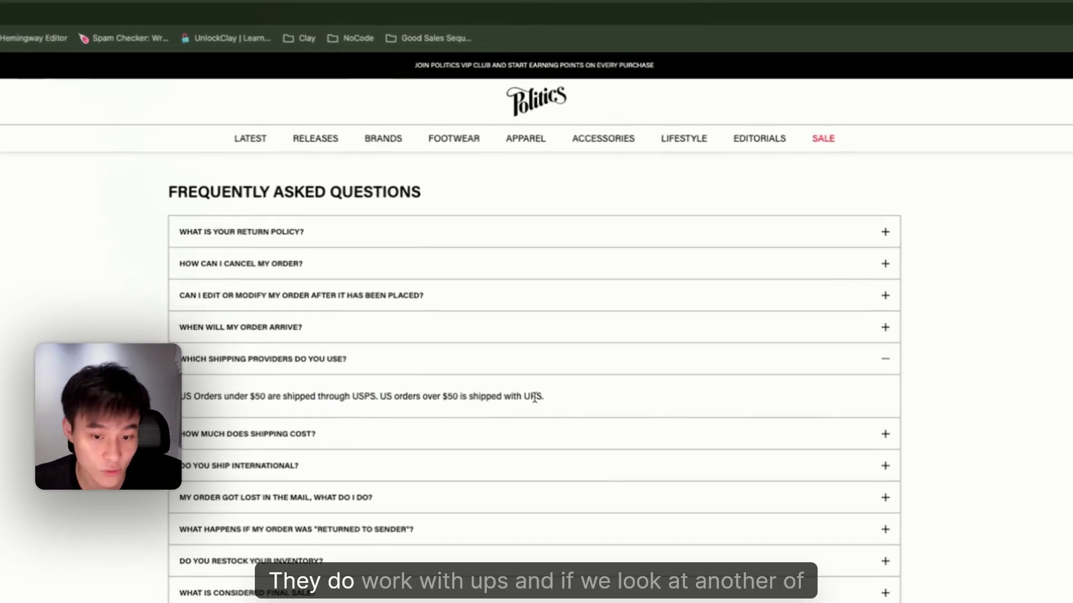
pyautogui.doubleClick(535, 353)
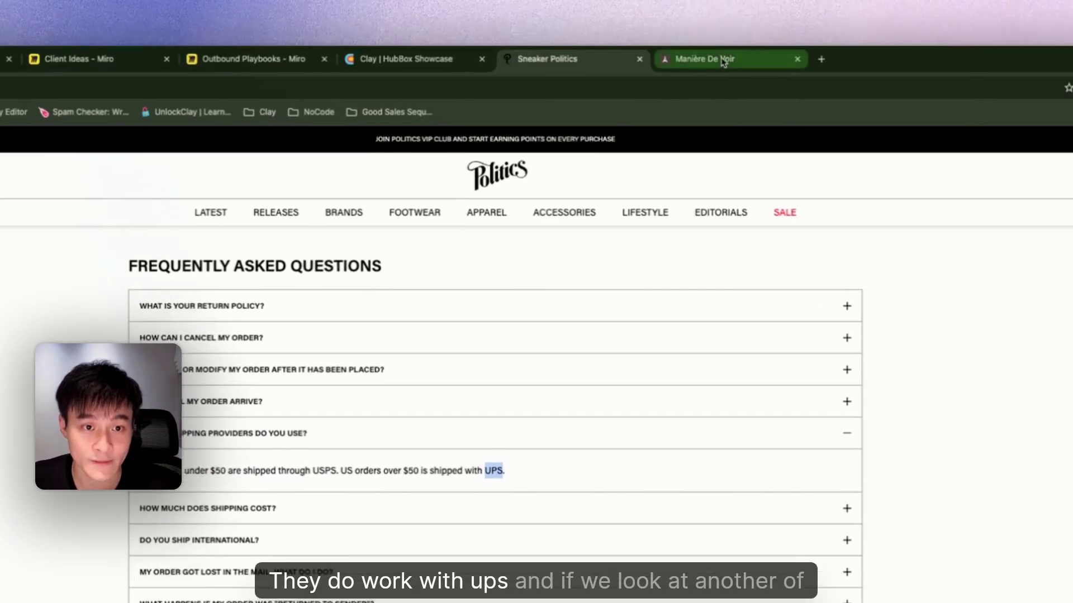
# Step: Switch to the Manière De Voir site and expand Help & Info in the footer to locate its delivery information
pyautogui.hotkey('ctrl', 'Tab')
pyautogui.scroll(-15, 414, 442)
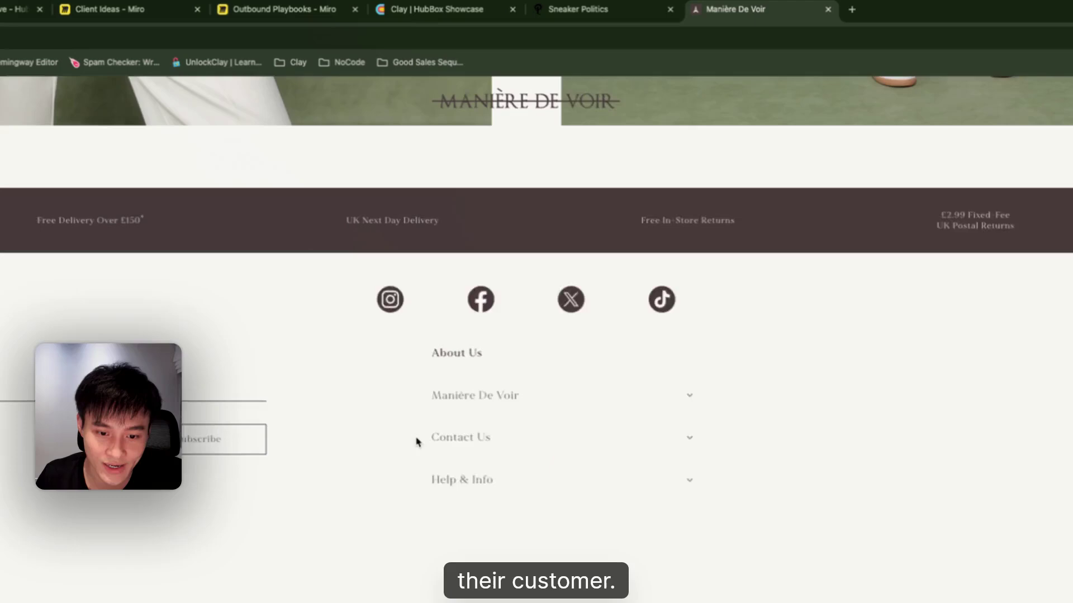
pyautogui.scroll(3, 416, 441)
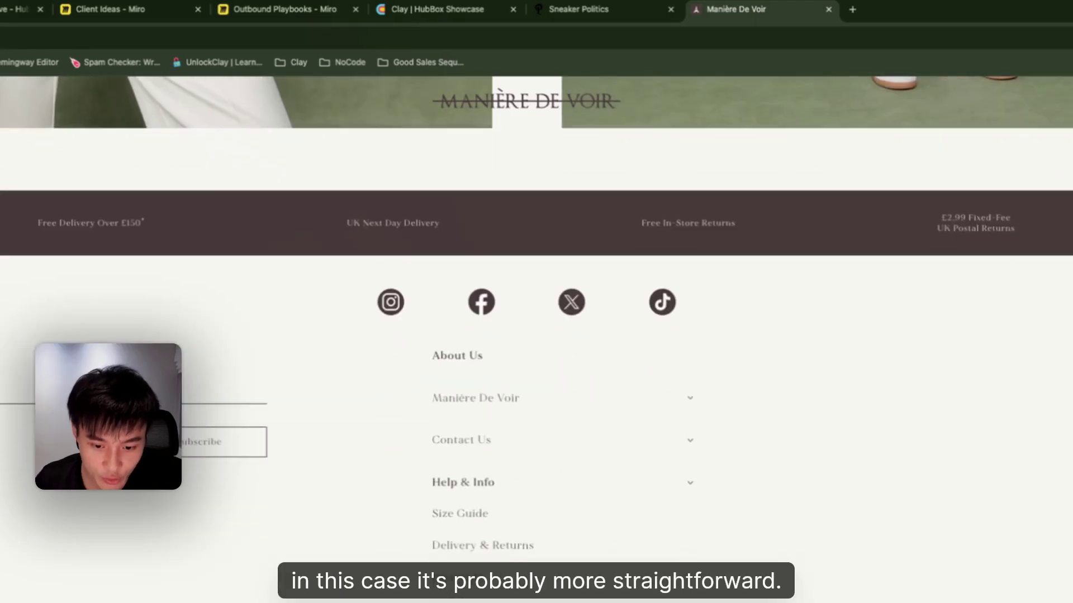
pyautogui.scroll(1, 540, 585)
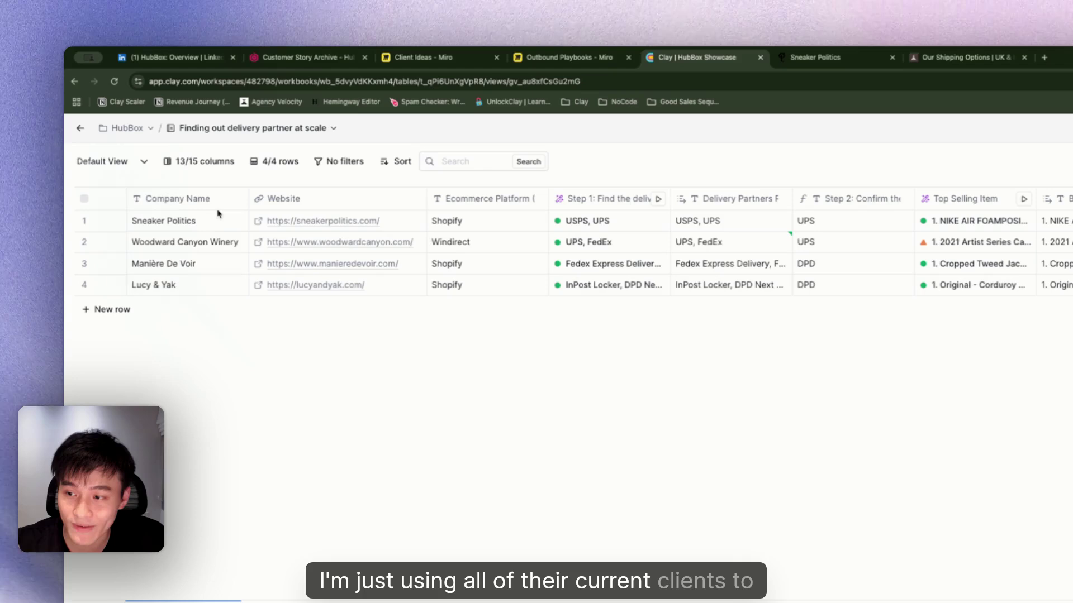
# Step: Look over the company names in the Clay table and open the Store Leads dashboard in a new tab to browse its ecommerce domains
pyautogui.moveTo(218, 214); pyautogui.dragTo(216, 282)
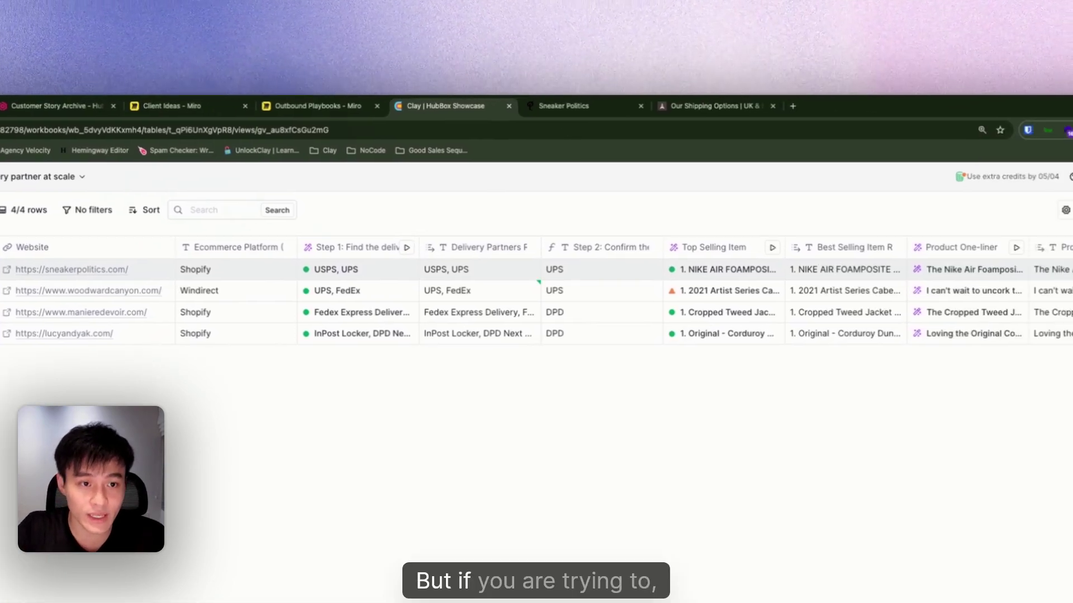
pyautogui.click(733, 114)
pyautogui.write('sto')
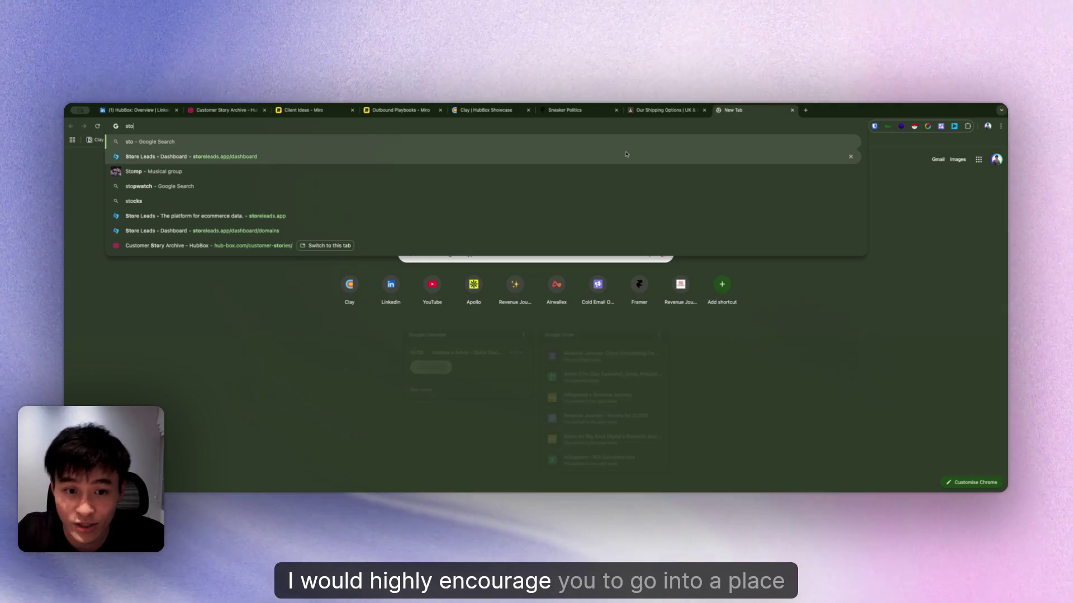
pyautogui.click(620, 161)
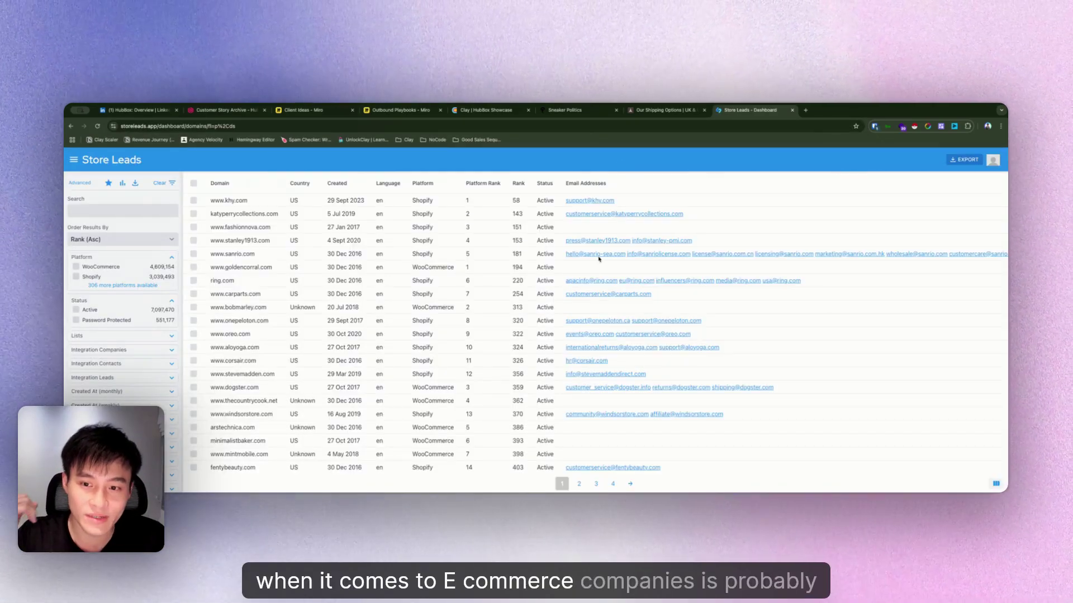
pyautogui.scroll(-2, 596, 270)
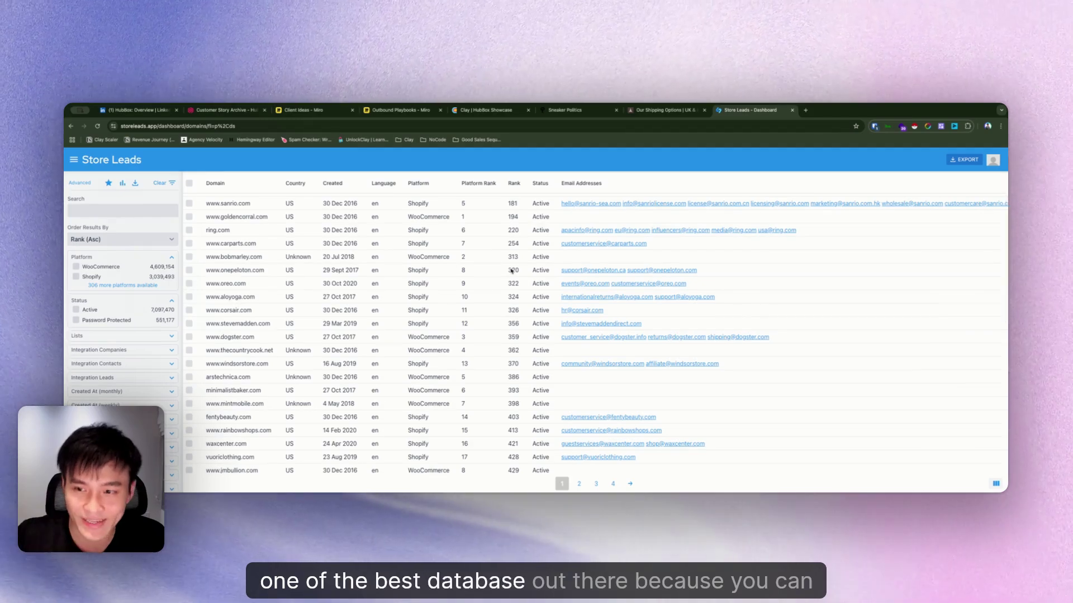
# Step: Filter the Store Leads domains to the Shopify platform and the country United Kingdom (GB)
pyautogui.click(512, 270)
pyautogui.click(185, 260)
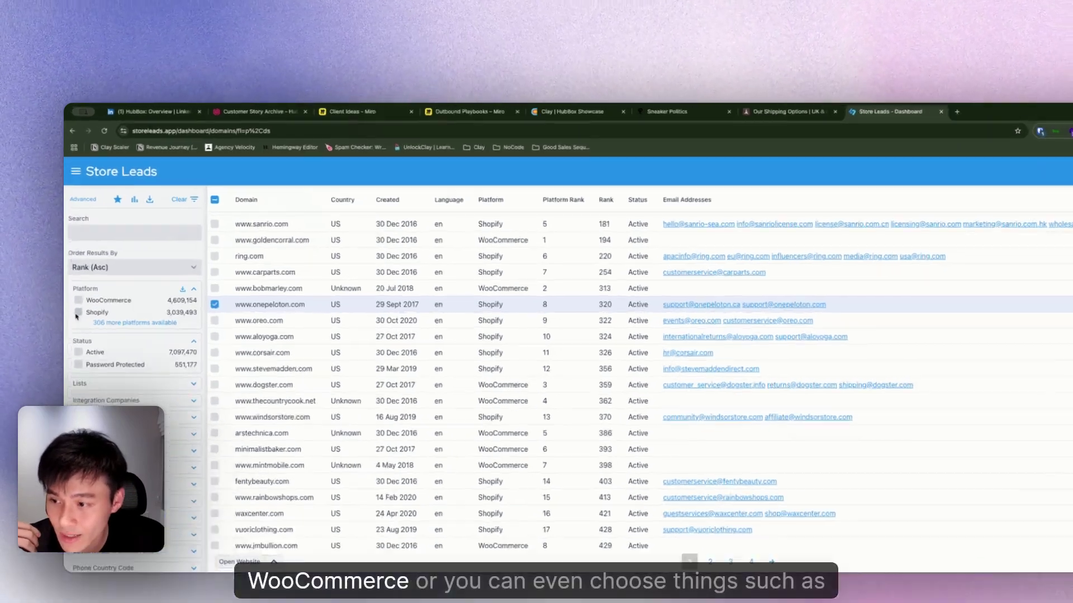
pyautogui.scroll(-5, 158, 362)
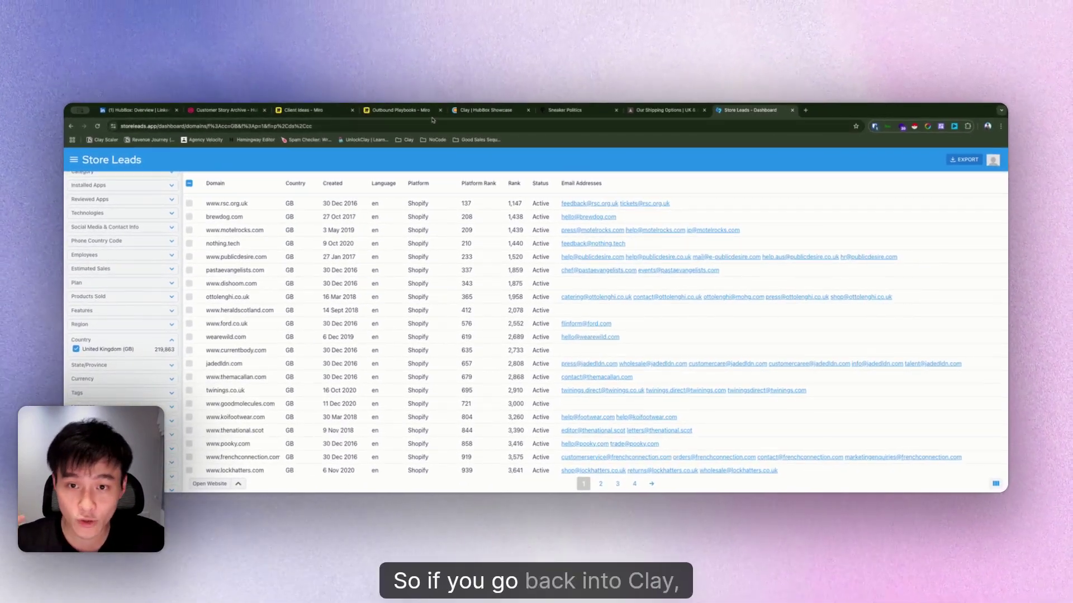
# Step: Switch to the Clay table and search the enrichments for a new column with "built"
pyautogui.click(480, 110)
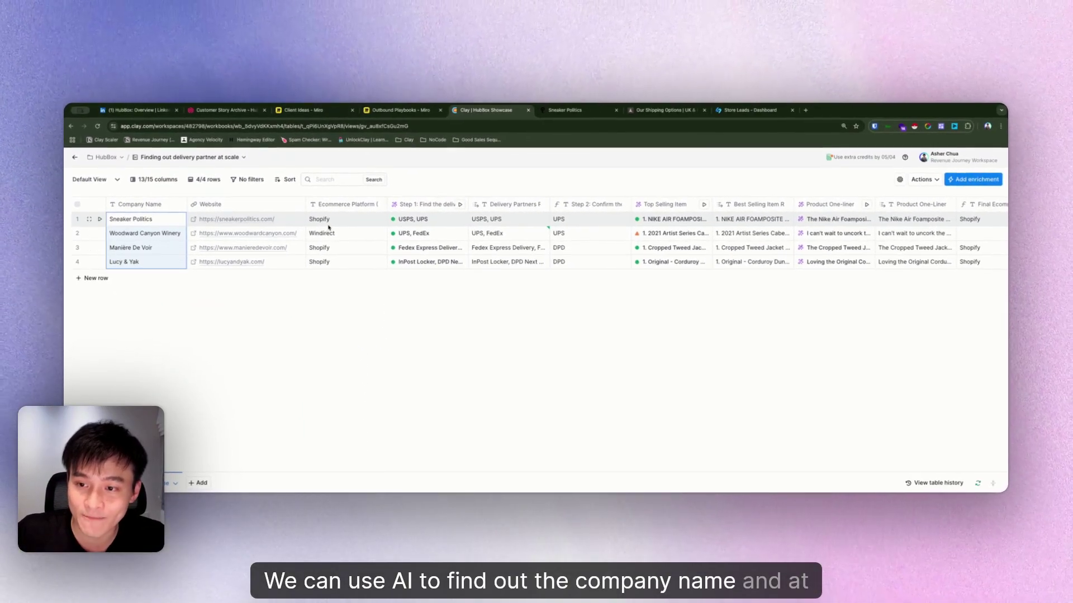
pyautogui.click(307, 204)
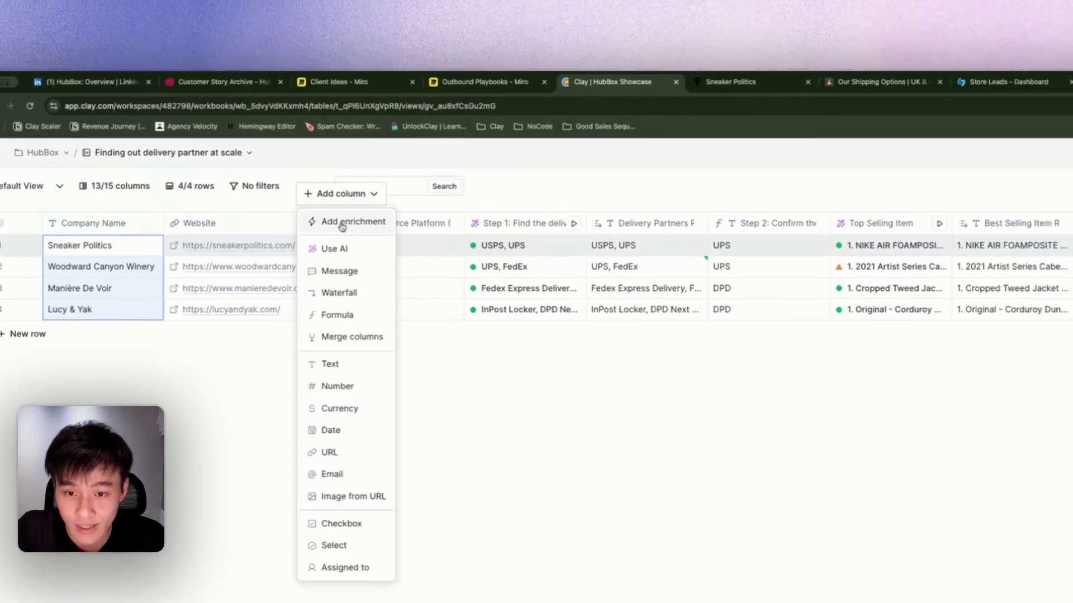
pyautogui.click(559, 202)
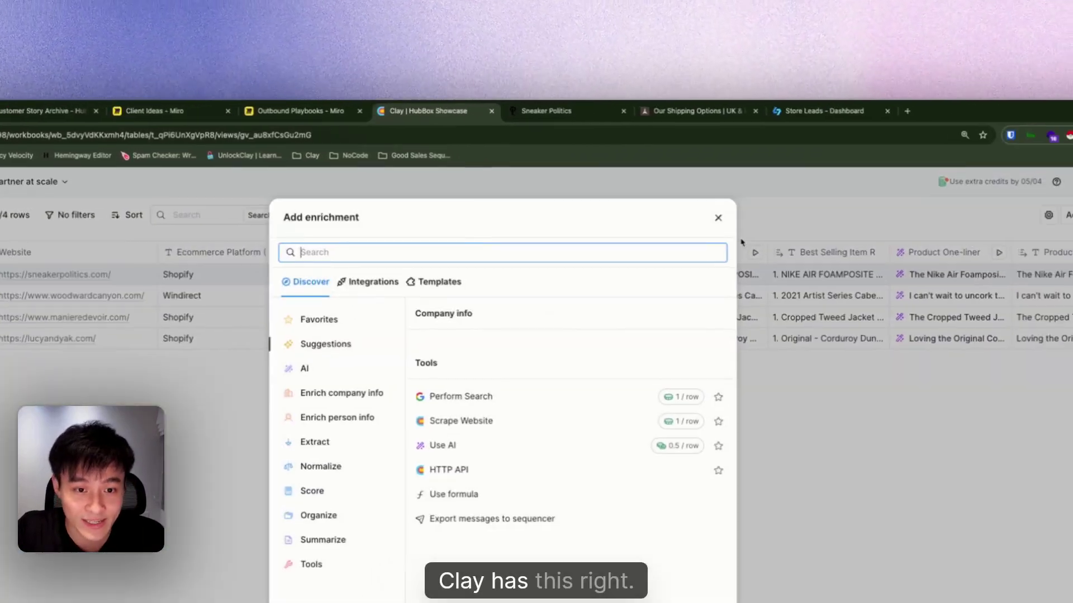
pyautogui.write('bilt')
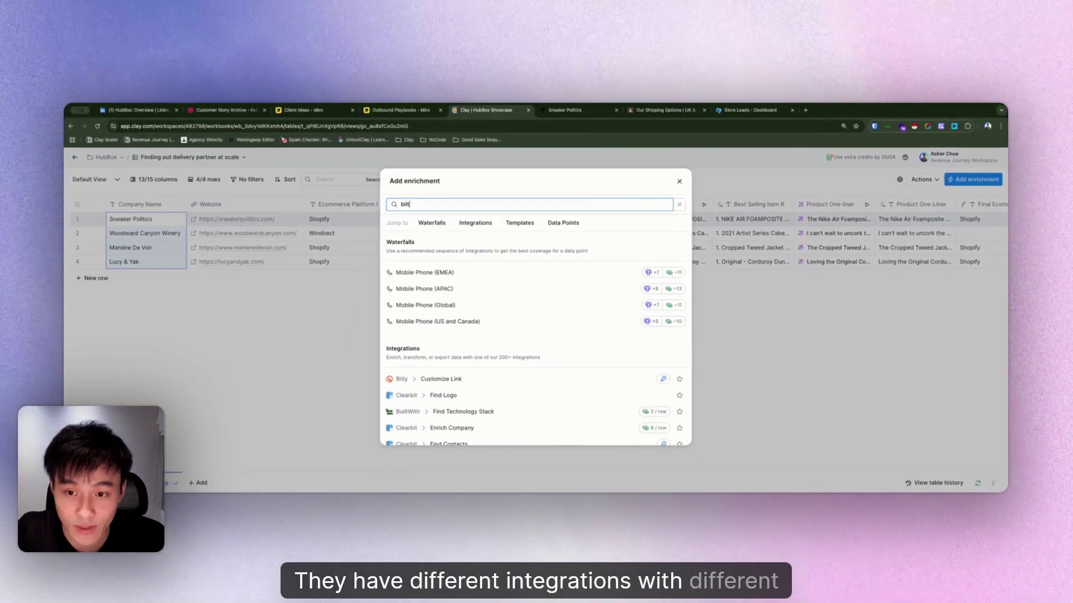
pyautogui.press('BackSpace')
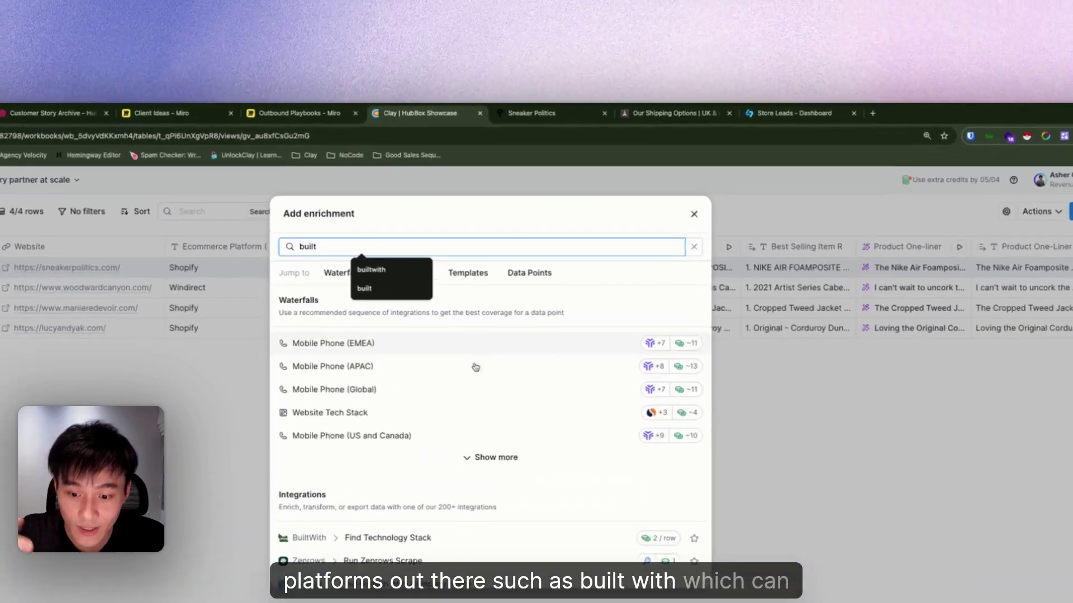
# Step: Open the setup of BuiltWith's Find Technology Stack enrichment and close it without saving
pyautogui.scroll(-2, 528, 335)
pyautogui.click(514, 355)
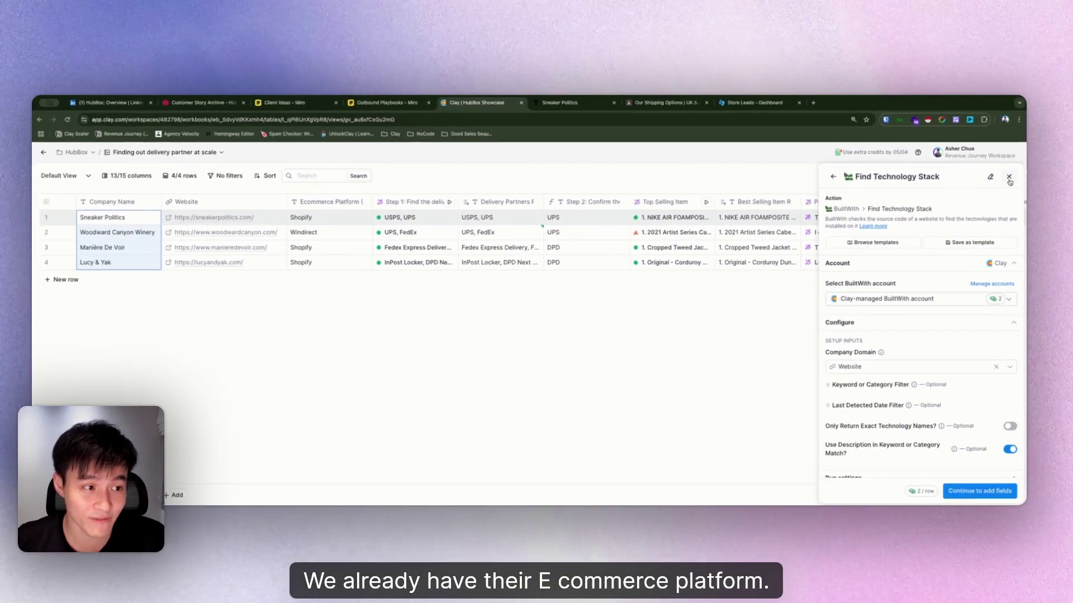
pyautogui.click(655, 305)
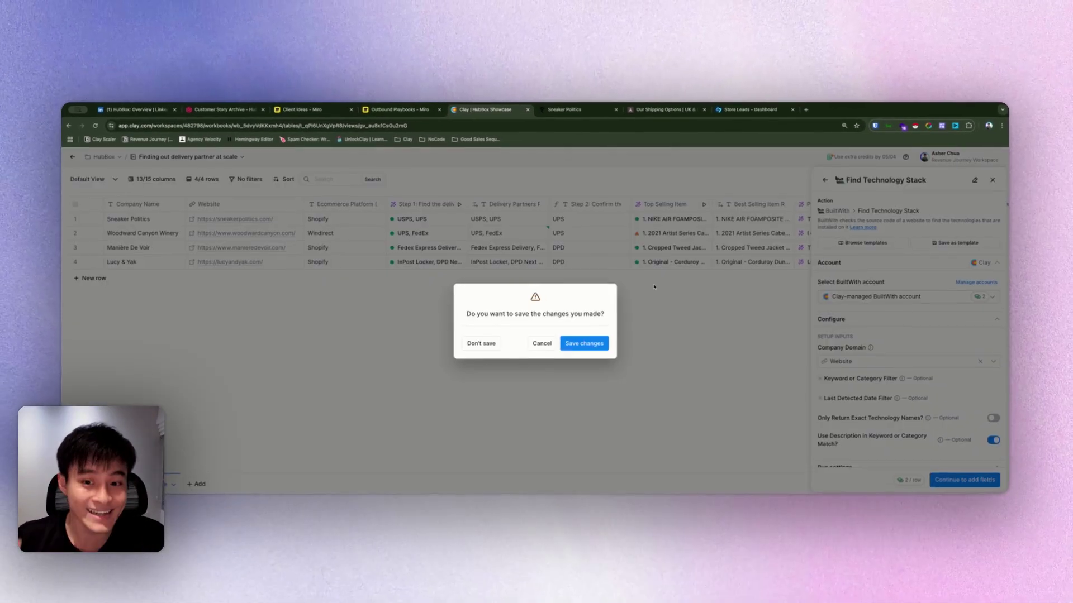
pyautogui.click(483, 343)
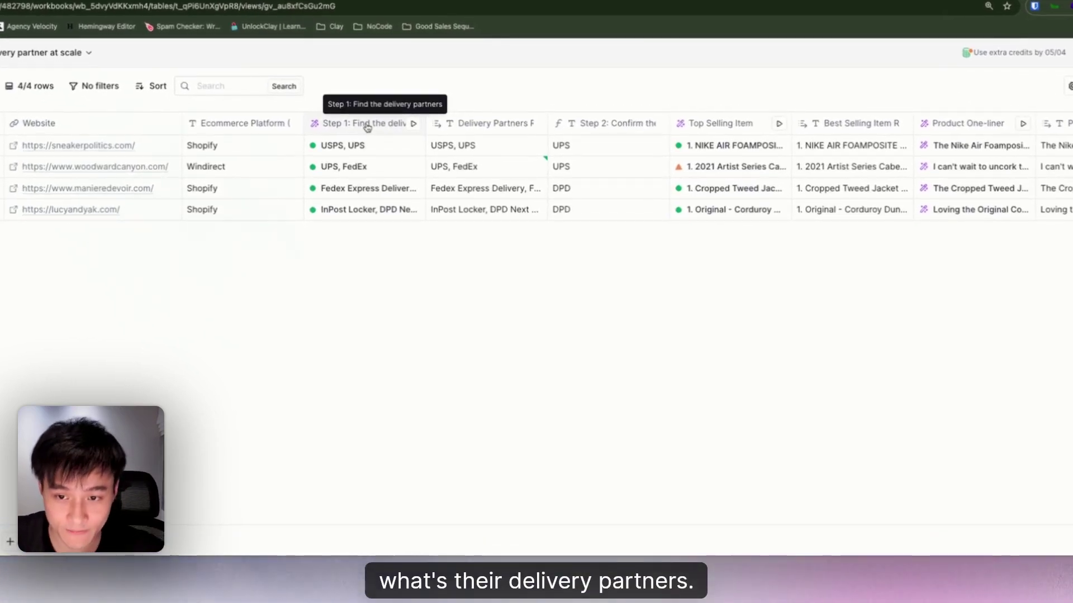
# Step: Open the settings of the "Step 1: Find the delivery partners" column and review its use case and model
pyautogui.click(367, 125)
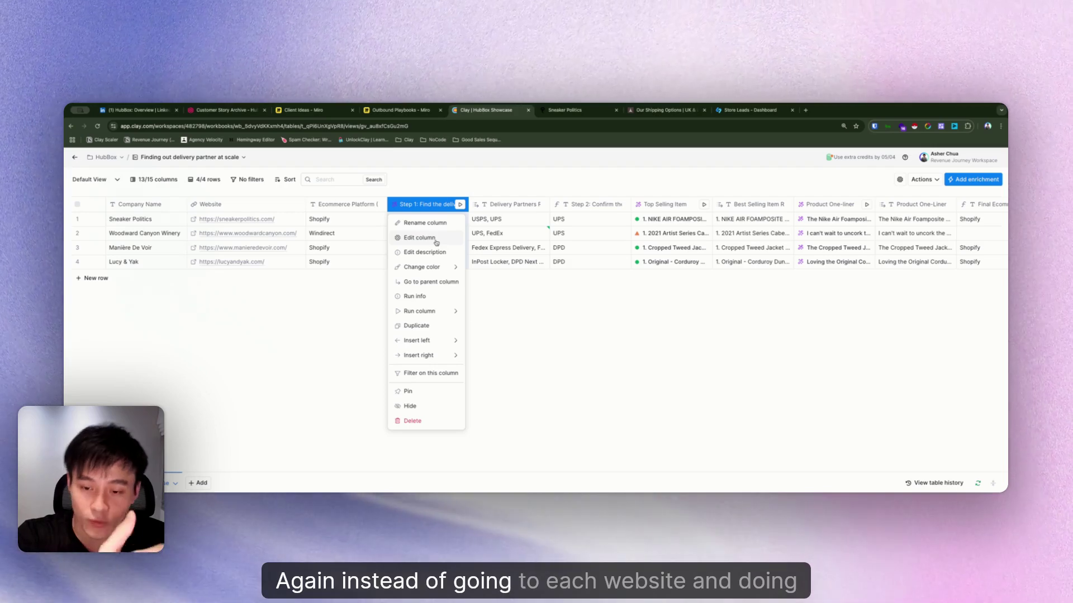
pyautogui.click(436, 238)
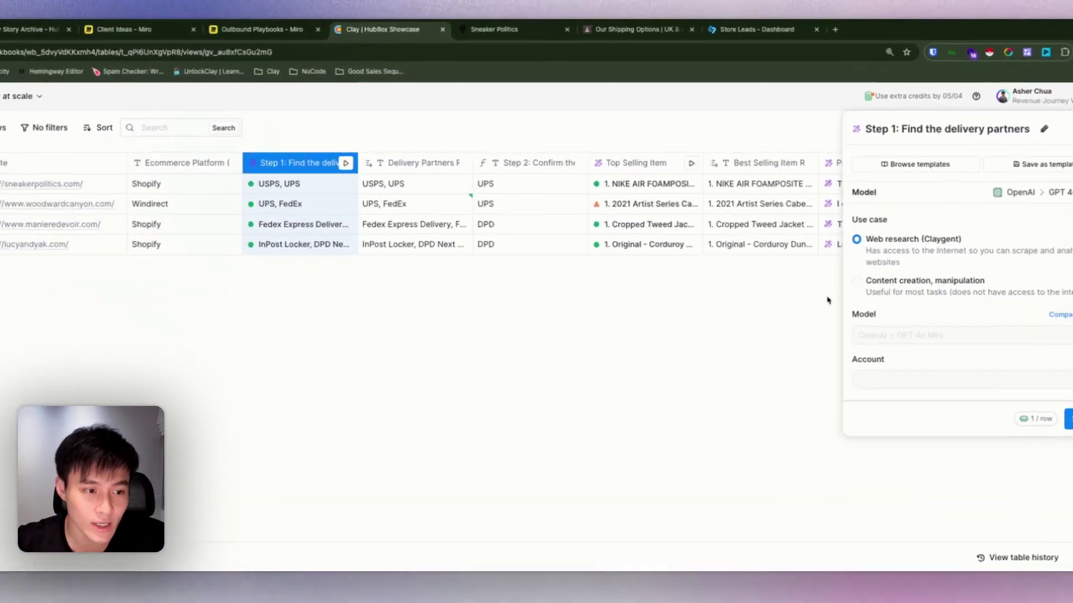
pyautogui.scroll(-1, 875, 352)
pyautogui.scroll(-1, 944, 357)
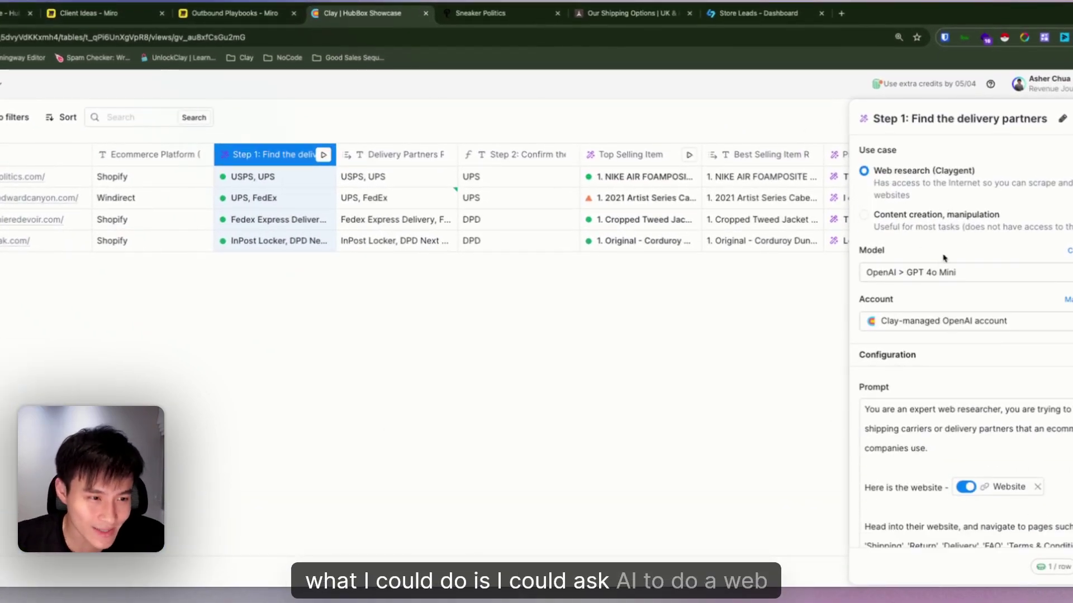
pyautogui.scroll(1, 944, 258)
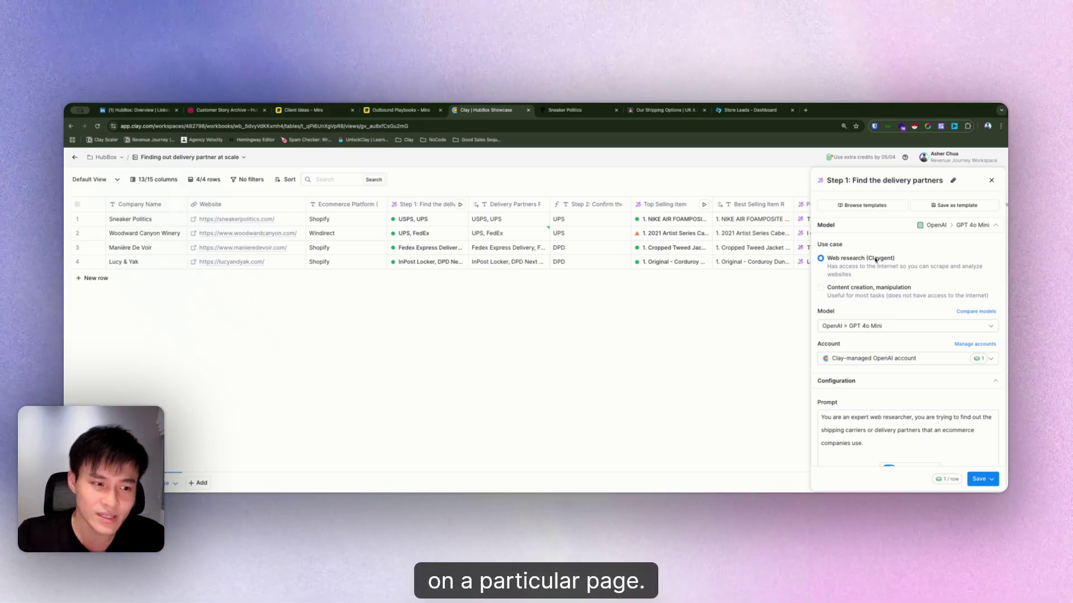
# Step: Read the delivery-partner research prompt, including the website pages it should visit, and close the column settings
pyautogui.scroll(-4, 888, 296)
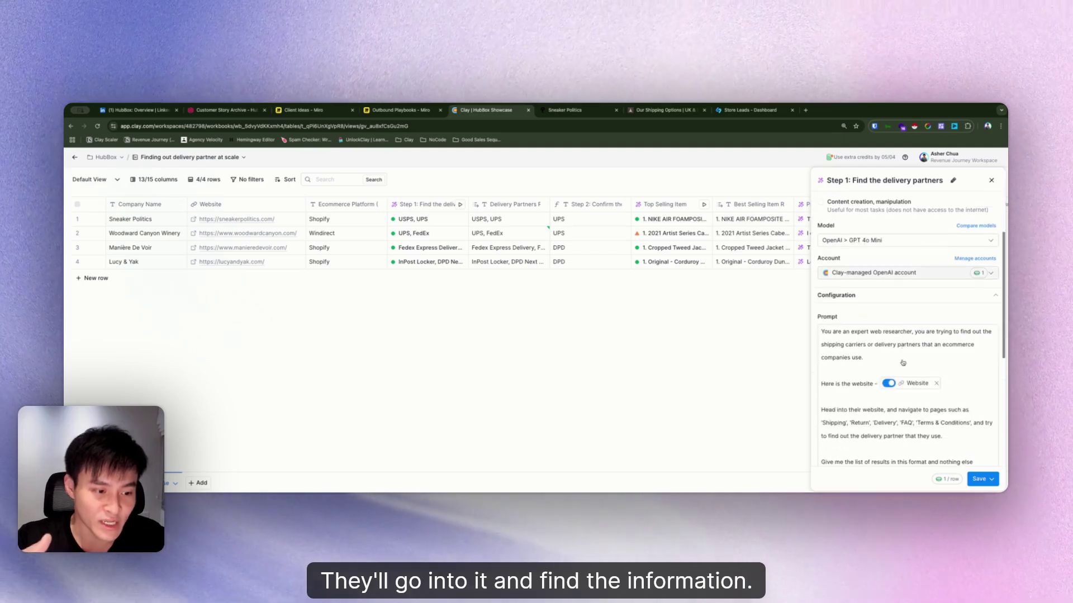
pyautogui.click(896, 335)
pyautogui.scroll(-2, 896, 336)
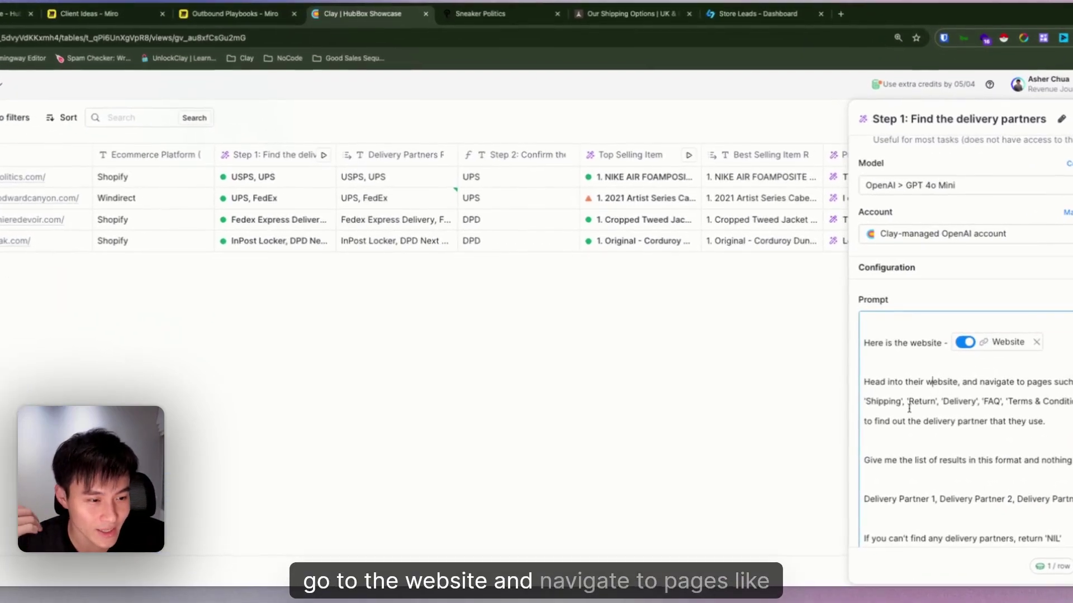
pyautogui.click(916, 402)
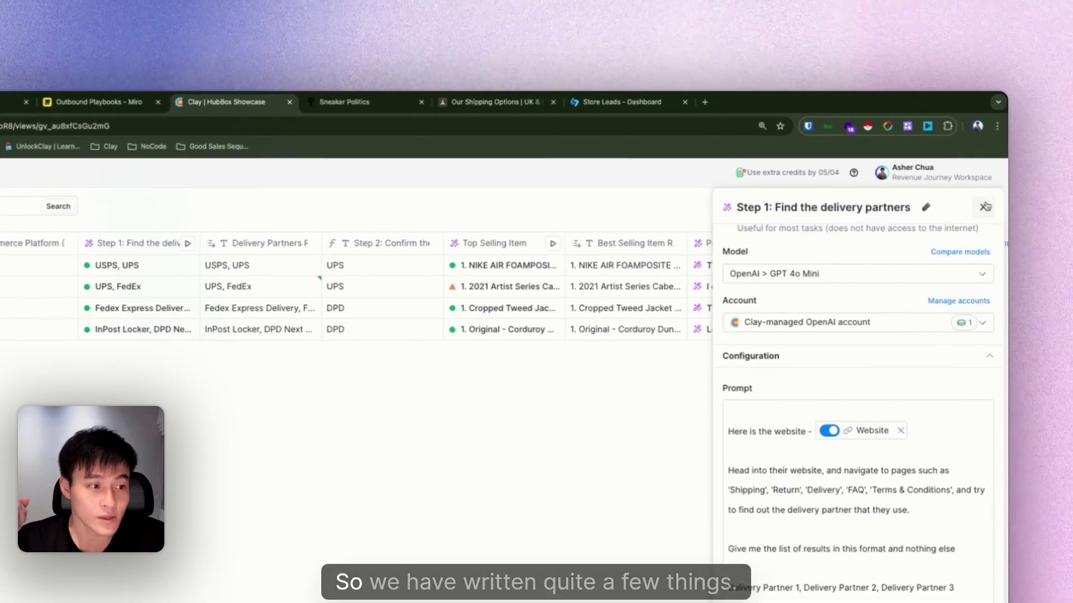
pyautogui.click(984, 207)
# Step: Read the full delivery partner responses for Manière De Voir and Lucy & Yak
pyautogui.click(224, 311)
pyautogui.click(223, 310)
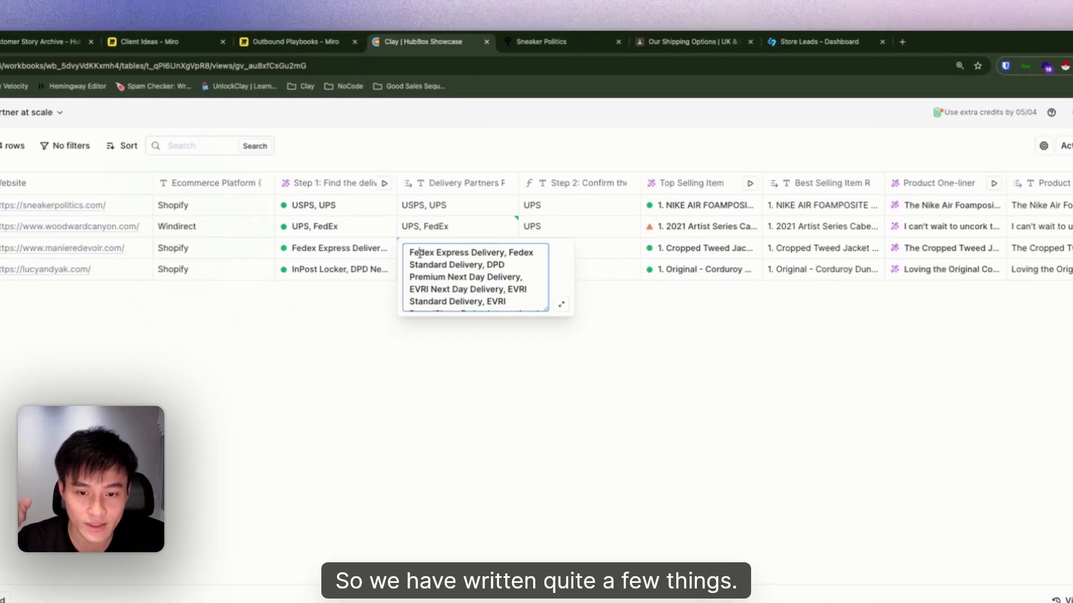
pyautogui.moveTo(420, 253); pyautogui.dragTo(491, 288)
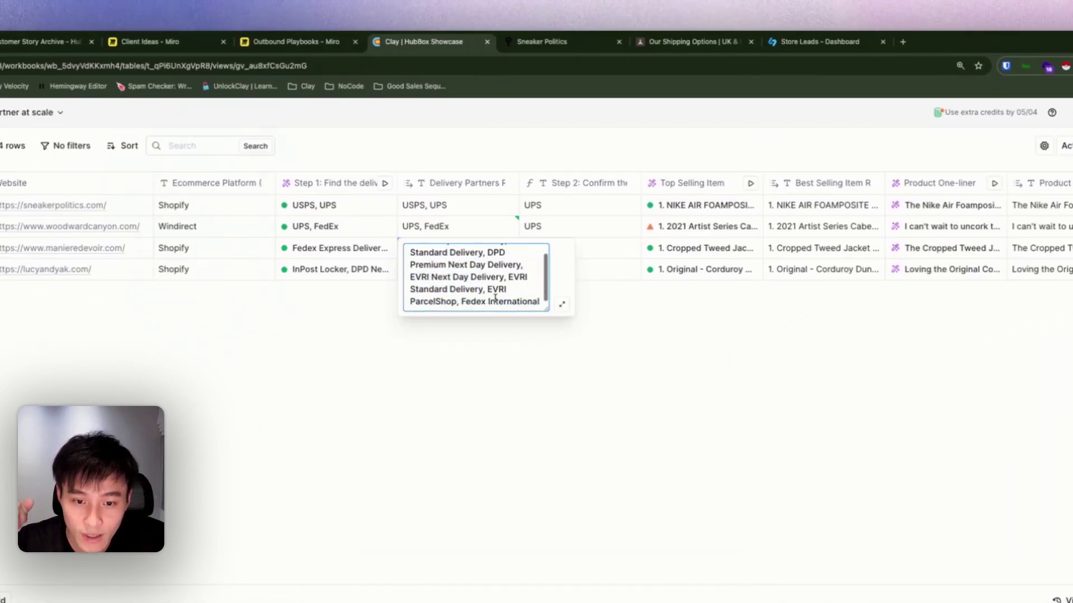
pyautogui.click(441, 268)
pyautogui.click(443, 269)
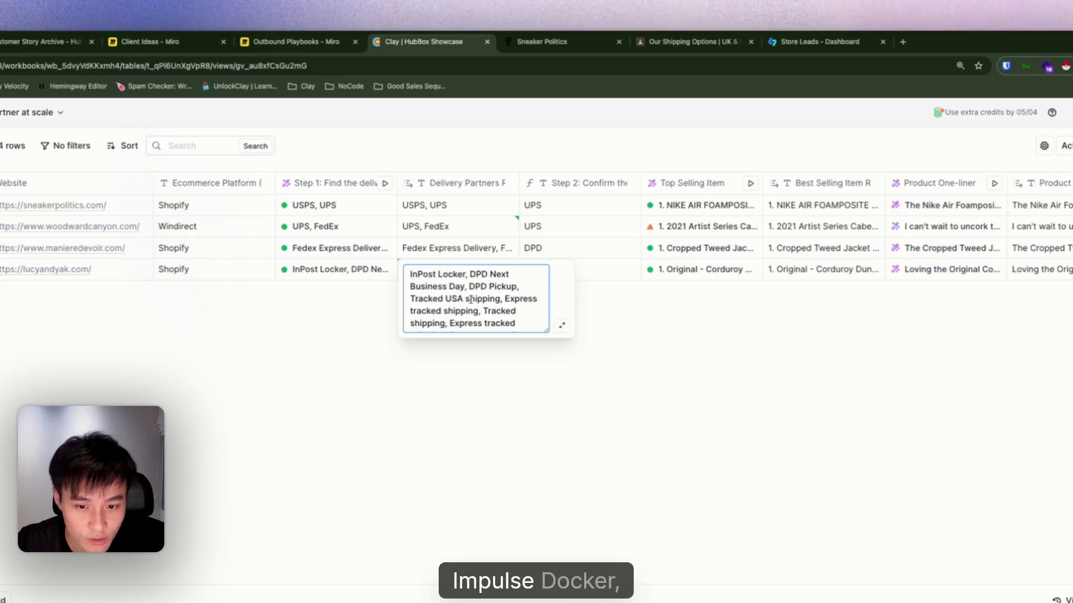
pyautogui.click(488, 422)
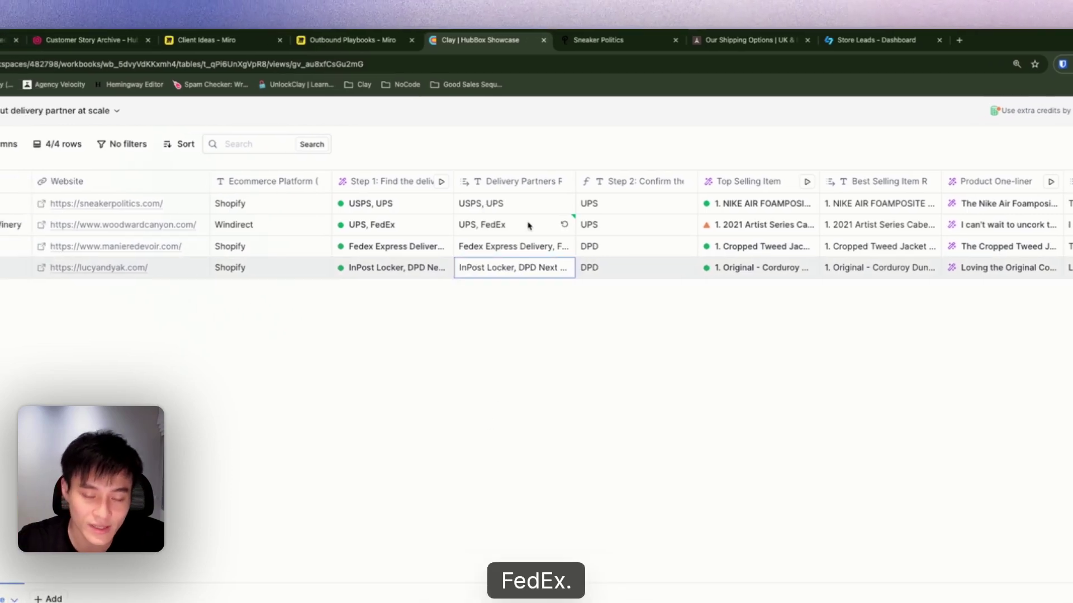
# Step: Open the Step 2 confirmation column's formula and check its carriers against the premium carrier partners on HubBox's Pickup Networks page
pyautogui.click(642, 181)
pyautogui.click(620, 230)
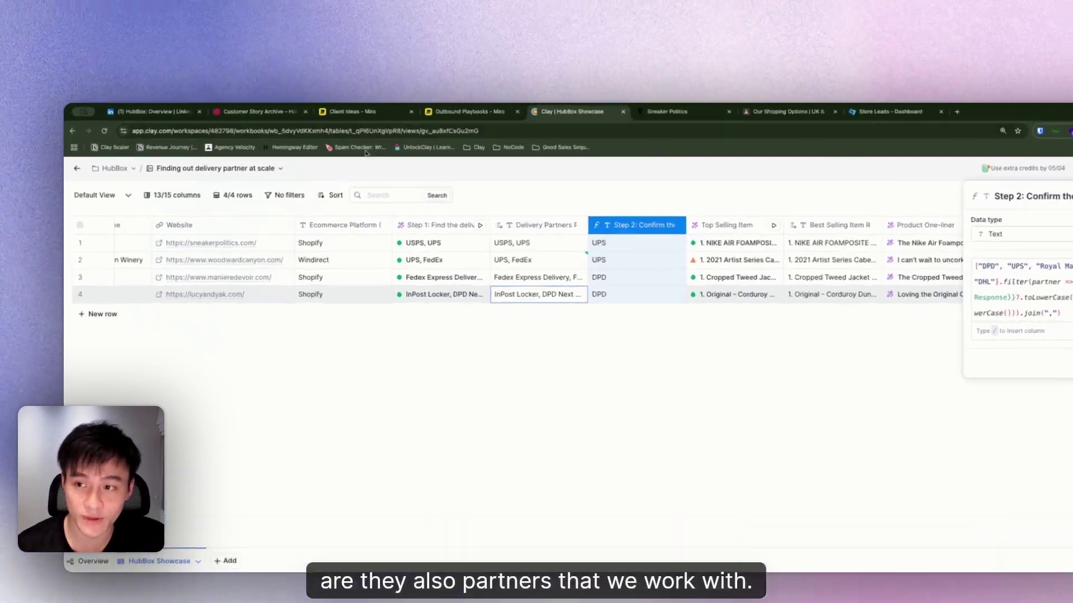
pyautogui.click(257, 111)
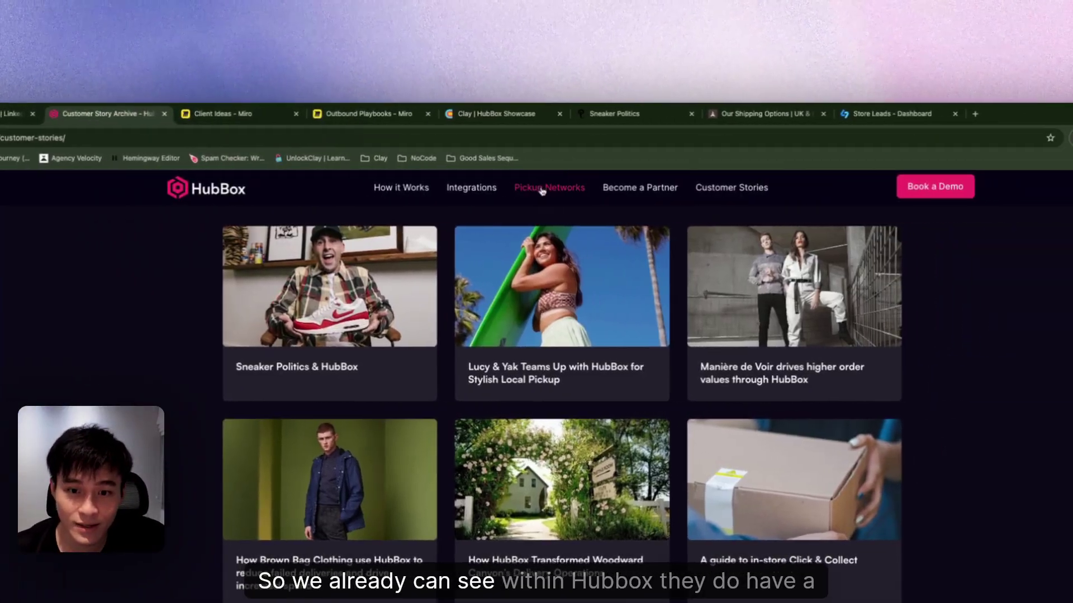
pyautogui.click(538, 189)
pyautogui.scroll(-6, 556, 448)
pyautogui.scroll(1, 541, 474)
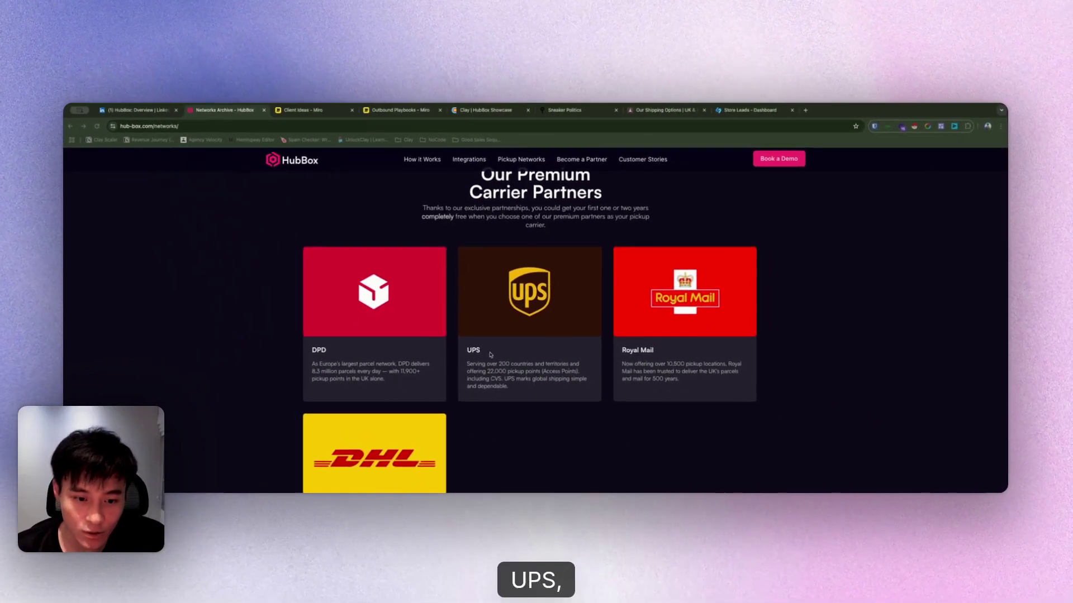
pyautogui.scroll(-1, 624, 402)
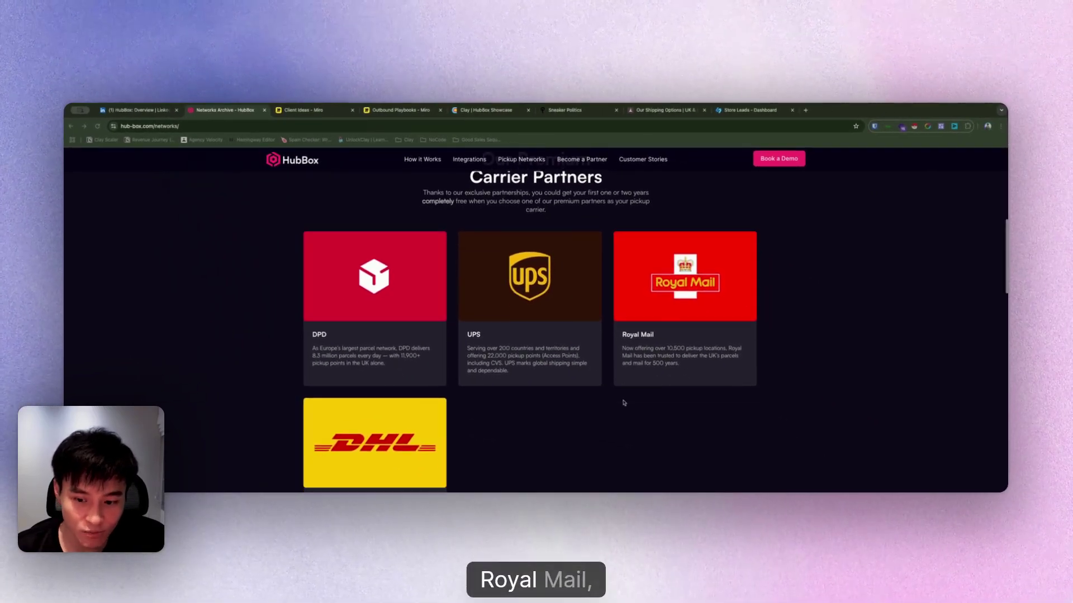
pyautogui.scroll(-2, 624, 403)
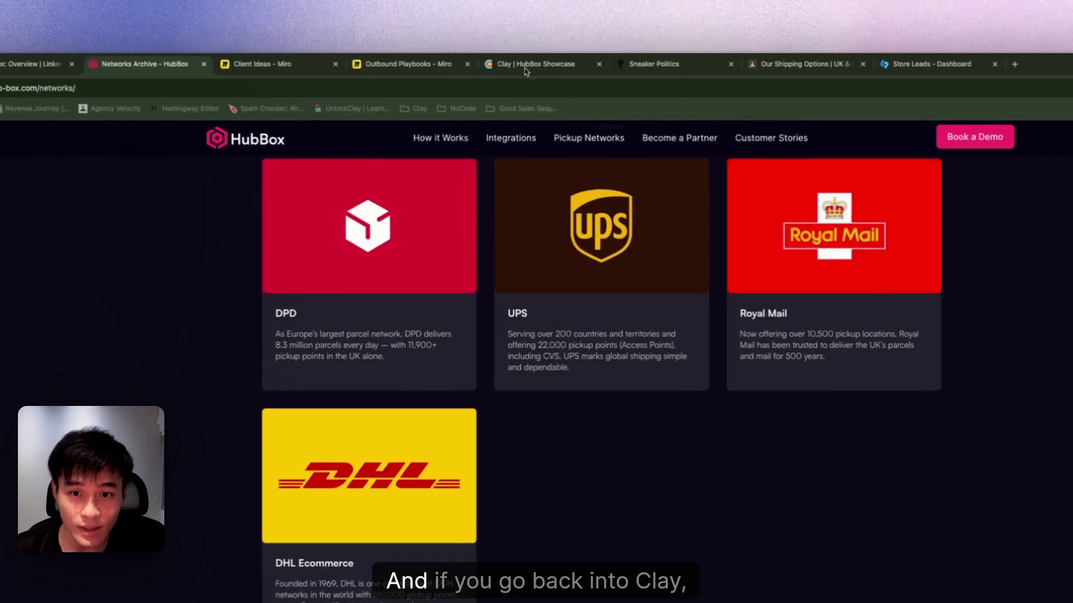
# Step: Return to the Clay table and open the Top Selling Item column's settings to review its best-seller prompt
pyautogui.click(525, 71)
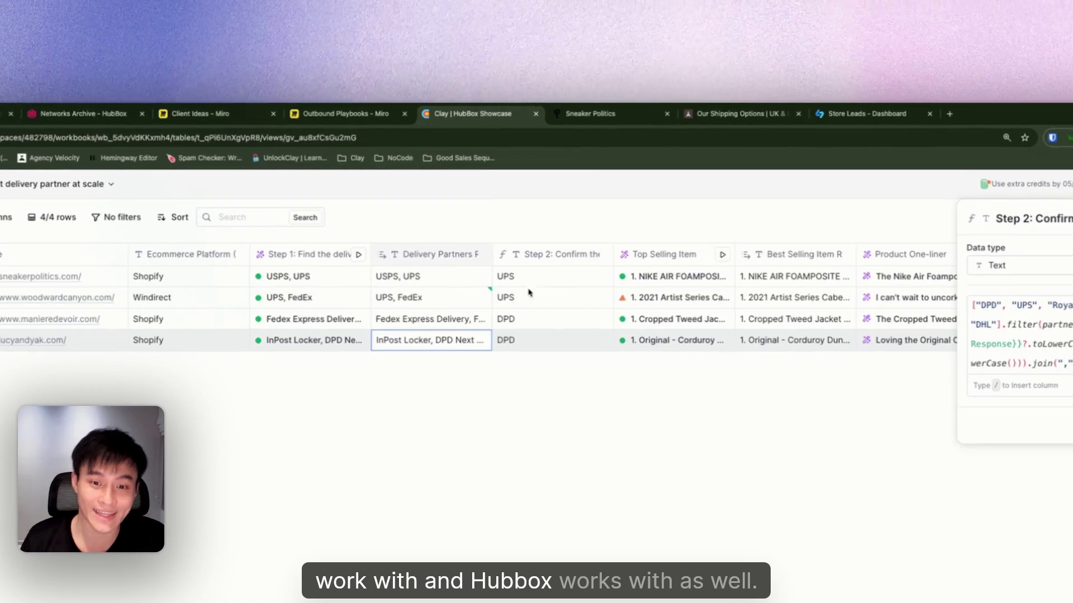
pyautogui.hscroll(4, 564, 280)
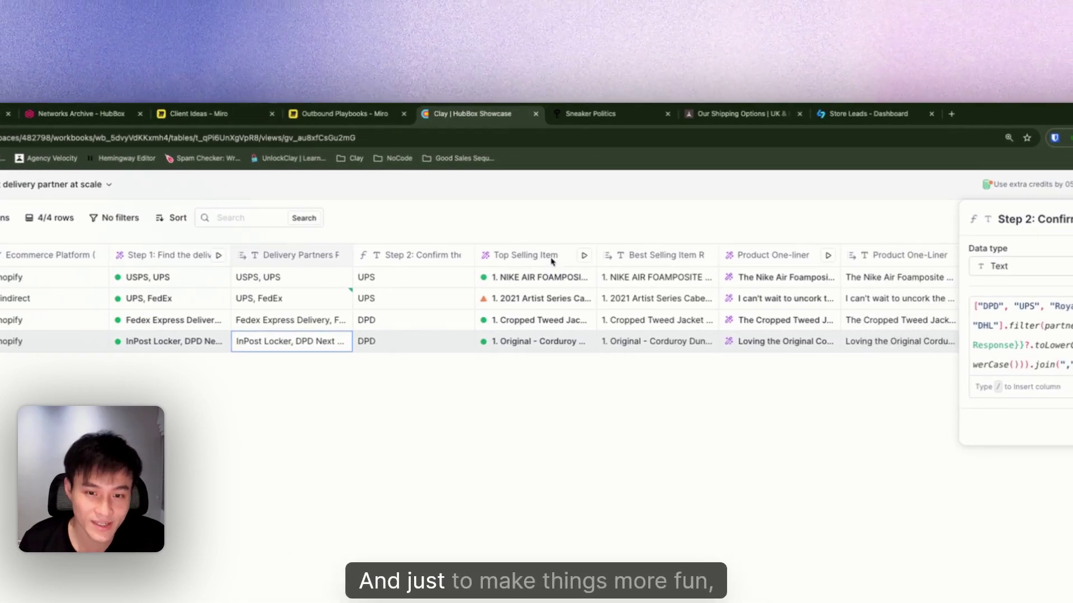
pyautogui.click(512, 253)
pyautogui.click(570, 308)
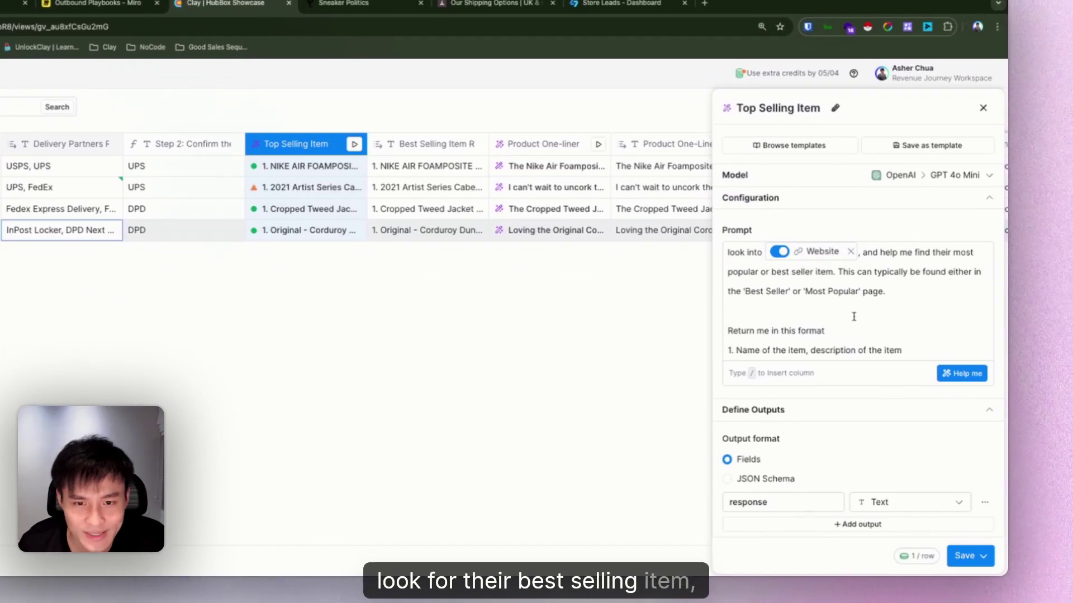
pyautogui.click(858, 312)
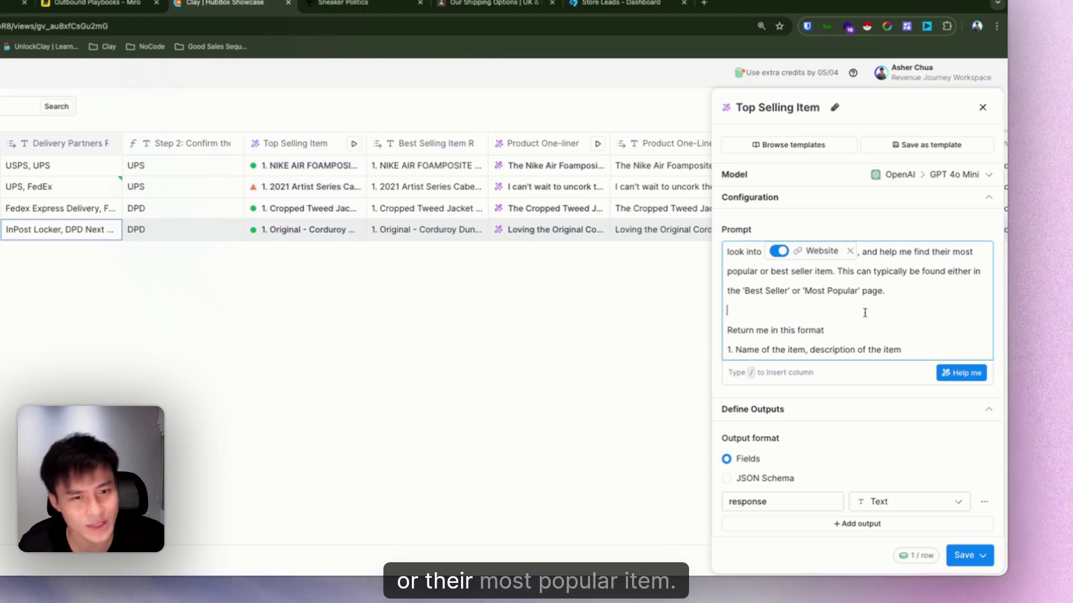
# Step: Open the Product One-liner column's settings, review its prompt and system prompt, and close them
pyautogui.click(587, 178)
pyautogui.click(531, 177)
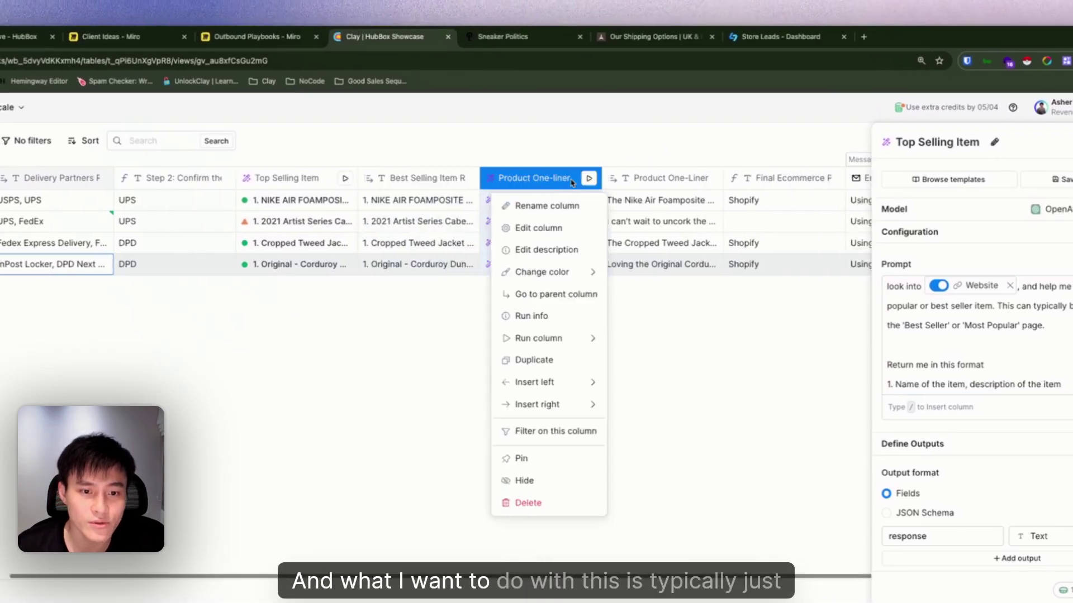
pyautogui.click(530, 226)
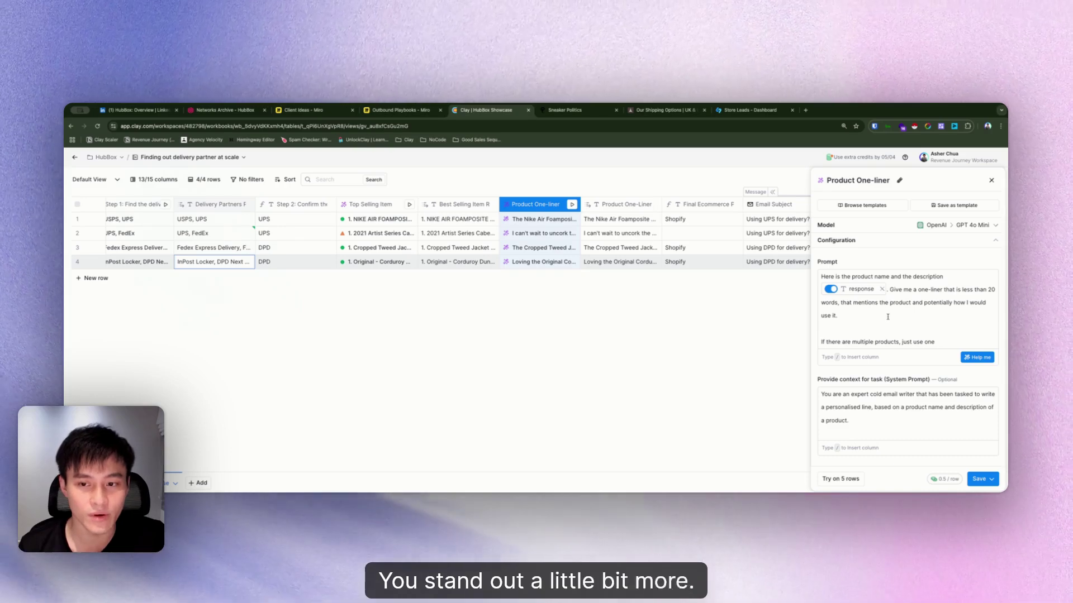
pyautogui.click(992, 180)
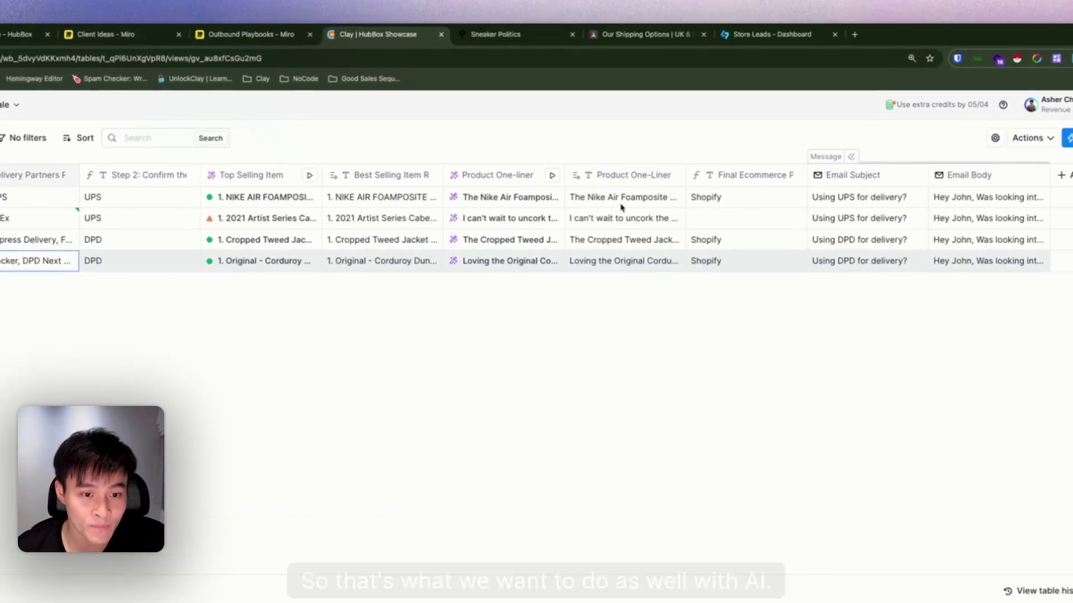
# Step: Read the full generated product one-liners for Sneaker Politics and Woodward Canyon Winery
pyautogui.doubleClick(619, 219)
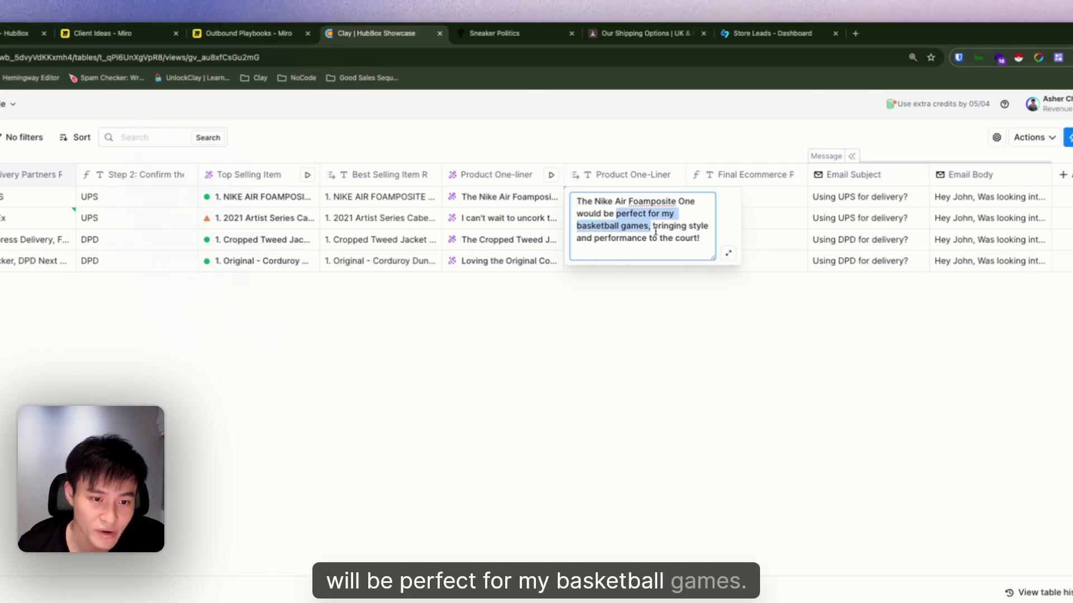
pyautogui.click(683, 290)
pyautogui.doubleClick(628, 218)
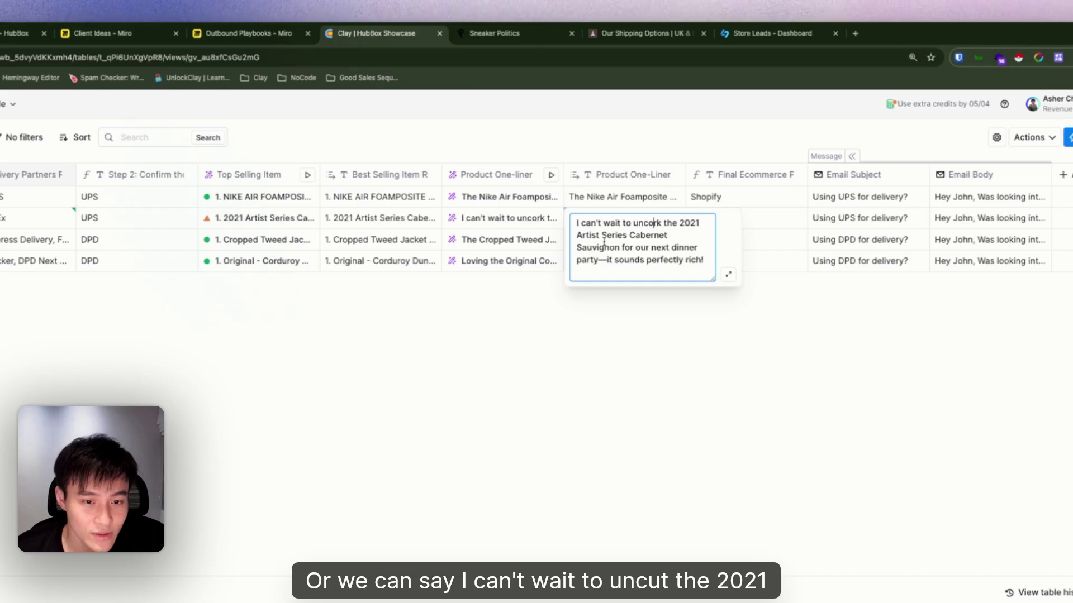
# Step: Finish reading Woodward Canyon Winery's product one-liner, close it, and open Sneaker Politics' email body in the expanded view
pyautogui.moveTo(615, 247); pyautogui.dragTo(654, 258)
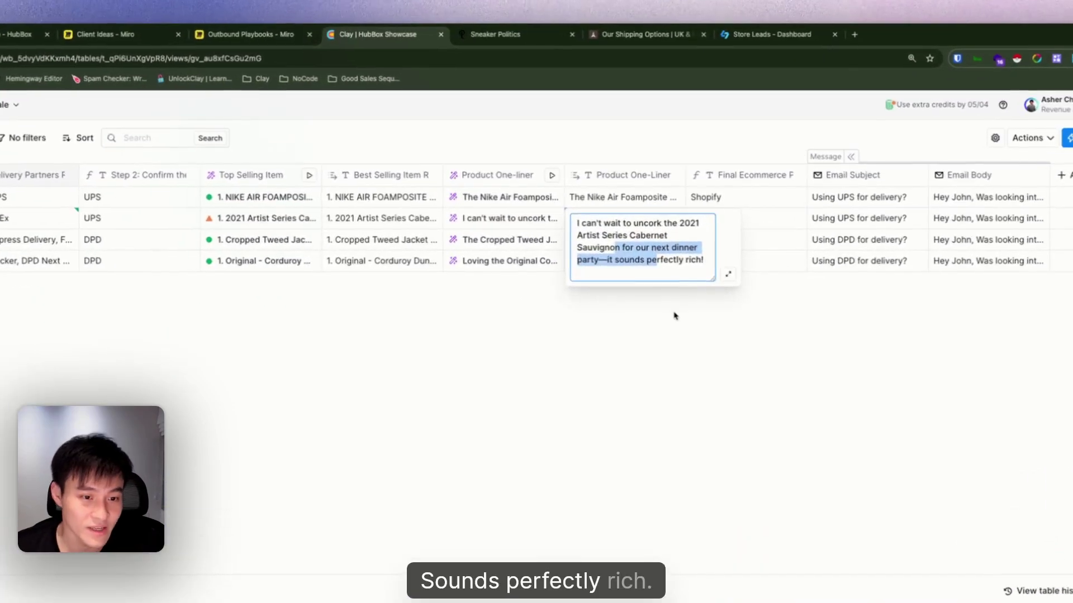
pyautogui.click(684, 298)
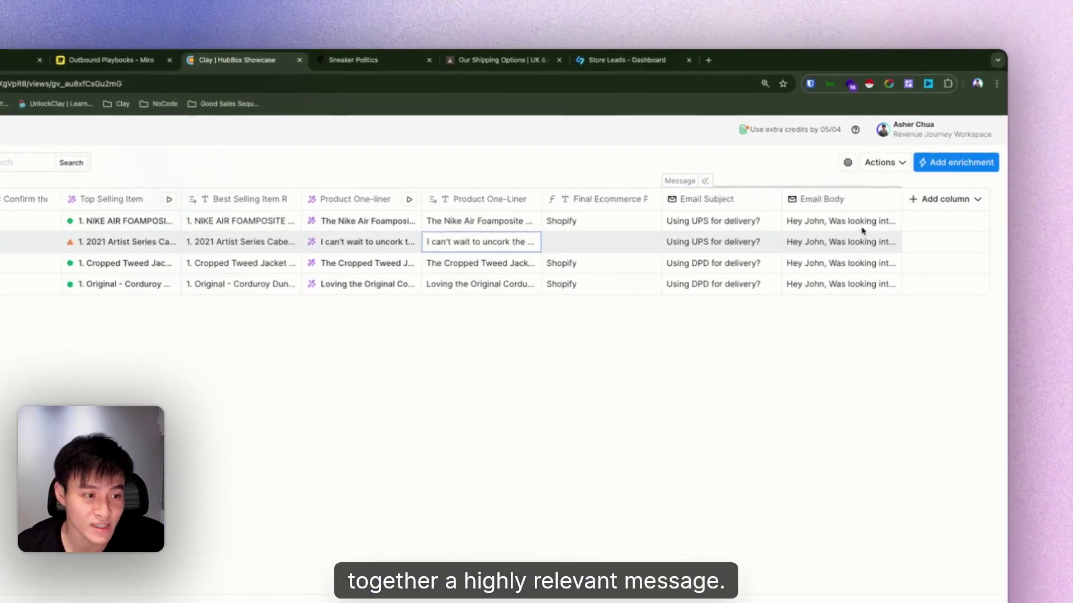
pyautogui.click(924, 220)
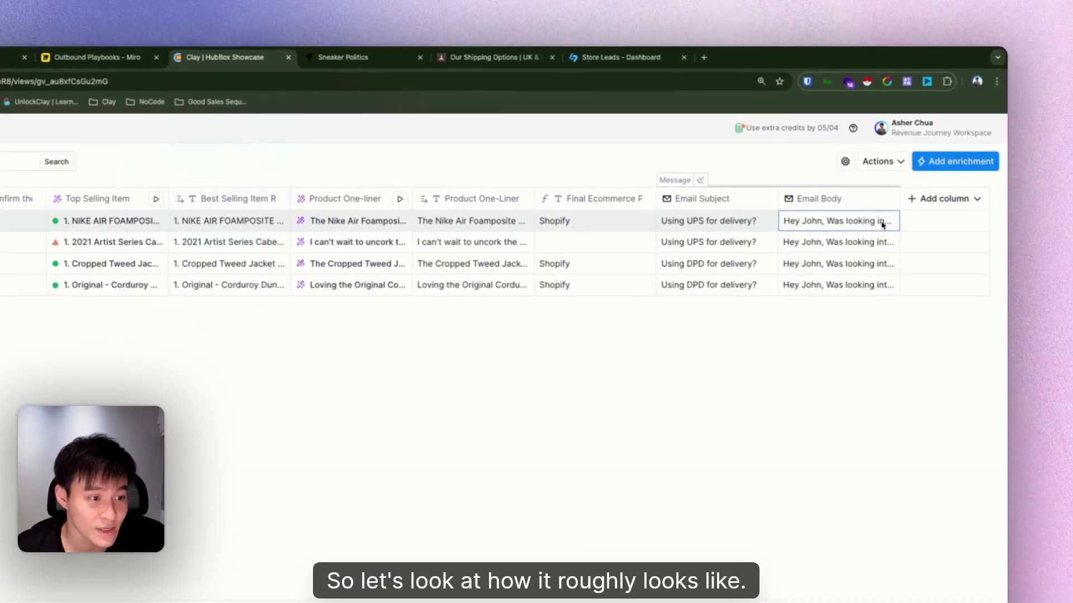
pyautogui.doubleClick(882, 223)
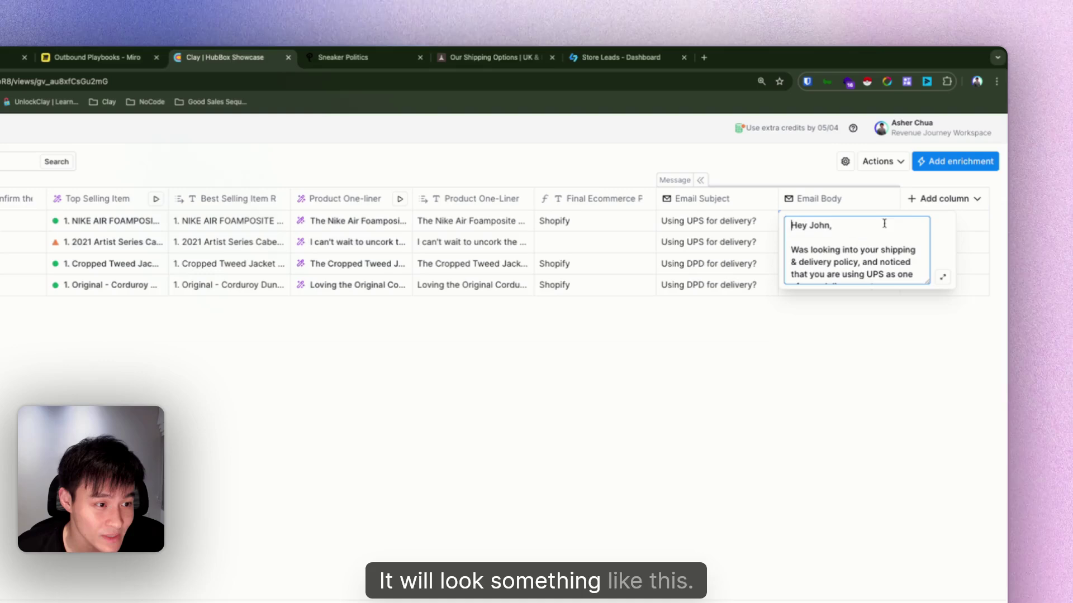
pyautogui.click(941, 280)
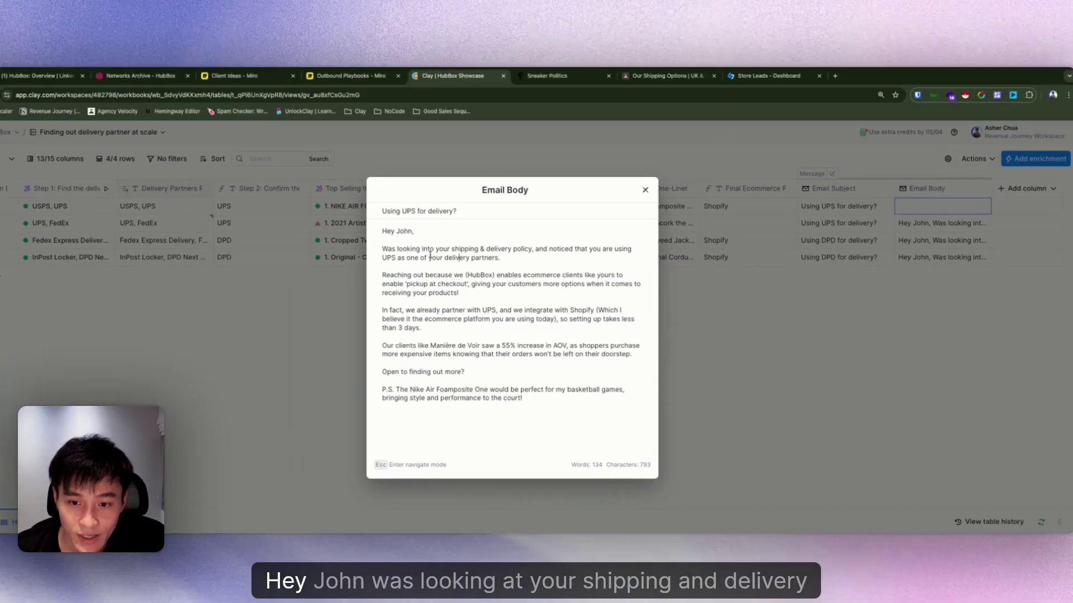
# Step: Read the email's opening on the delivery partner, the 'pickup at checkout' pitch, and the UPS and Shopify integration paragraph
pyautogui.doubleClick(182, 279)
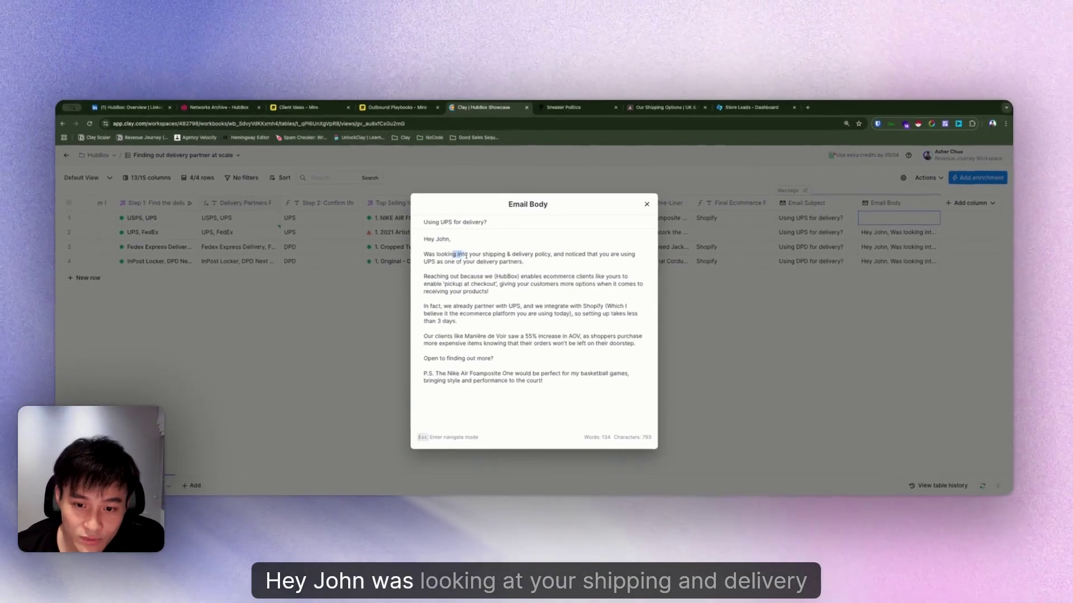
pyautogui.moveTo(466, 256); pyautogui.dragTo(604, 262)
pyautogui.click(607, 264)
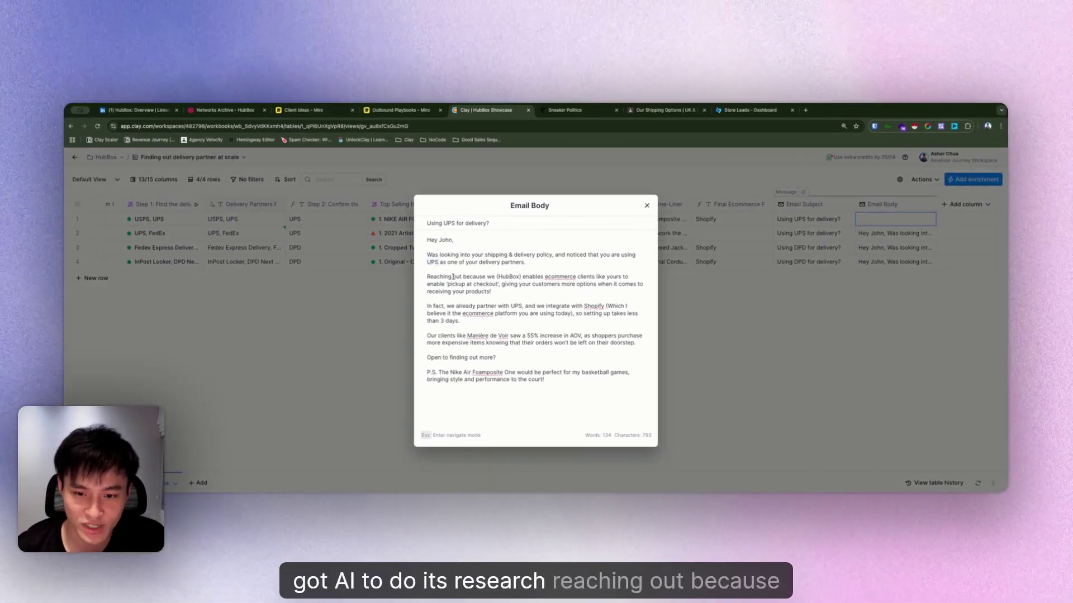
pyautogui.moveTo(440, 276); pyautogui.dragTo(487, 292)
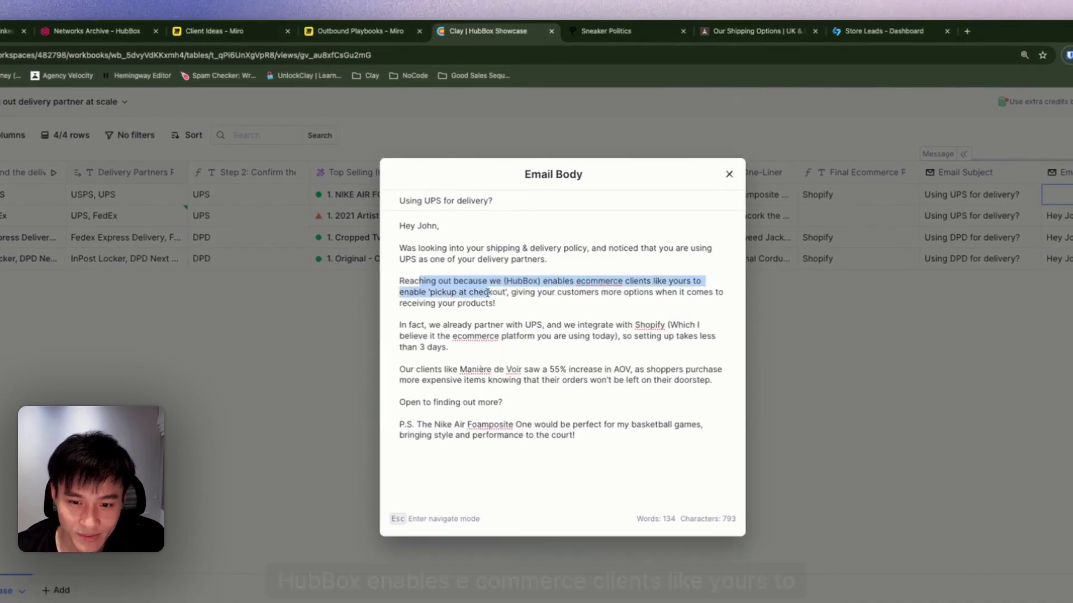
pyautogui.click(507, 292)
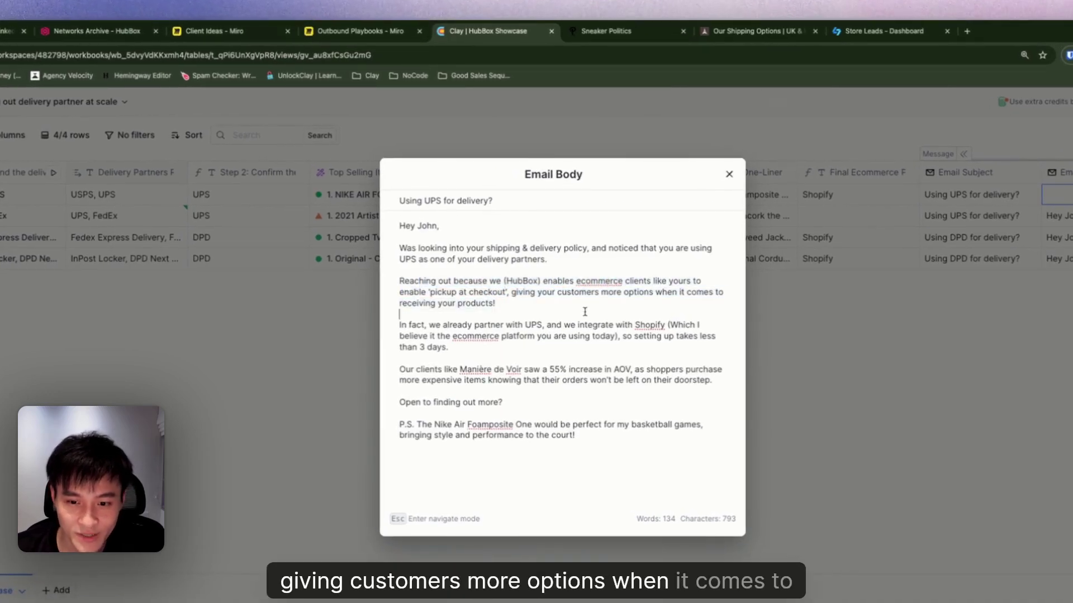
pyautogui.click(549, 325)
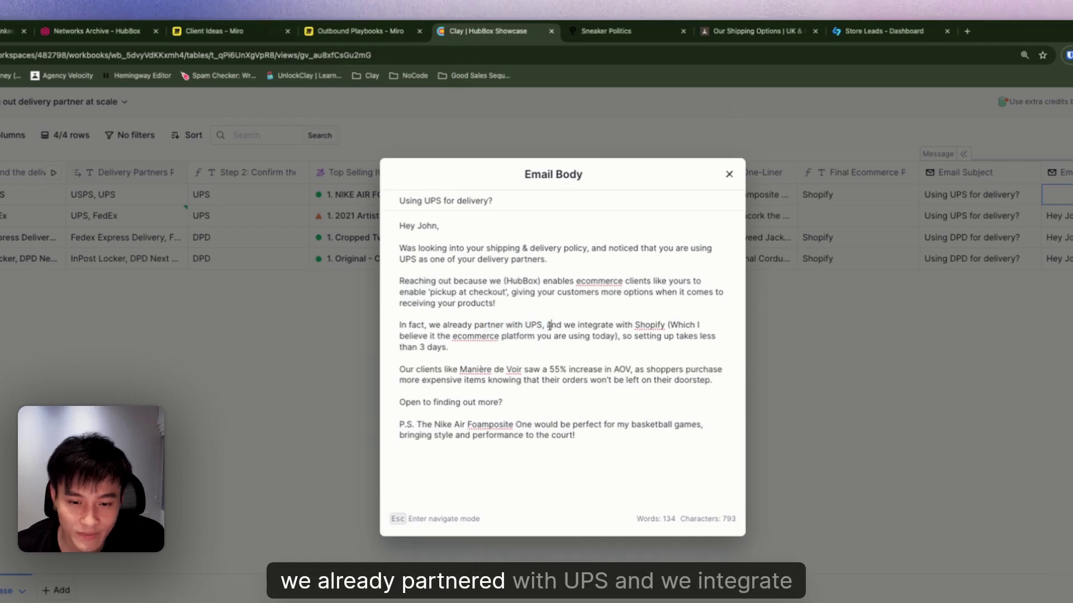
pyautogui.click(660, 323)
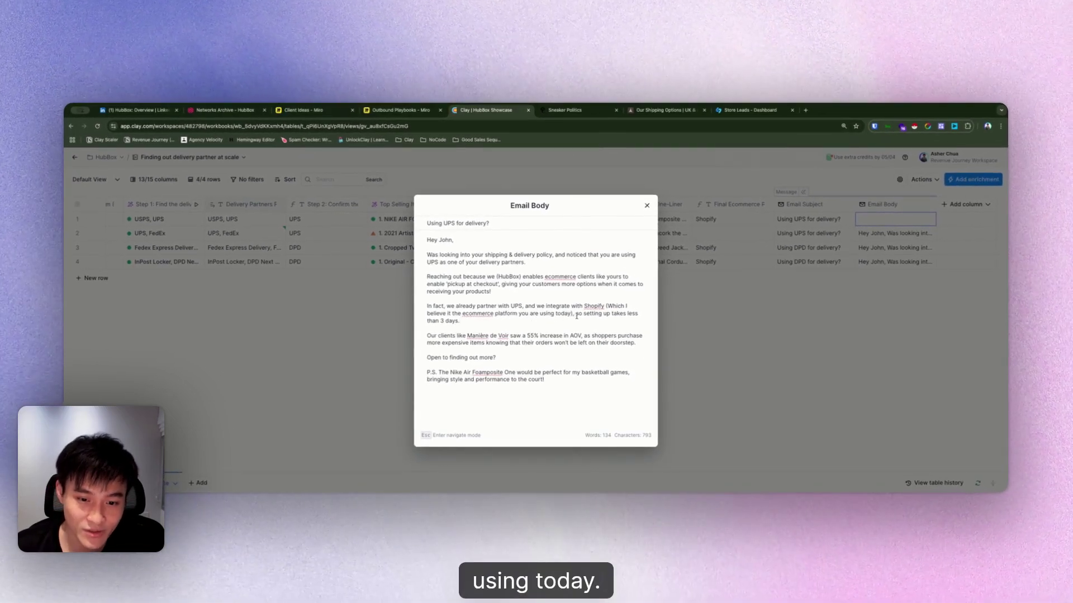
# Step: Read the email's Manière de Voir case study and its product P.S., and check the subject line
pyautogui.doubleClick(590, 306)
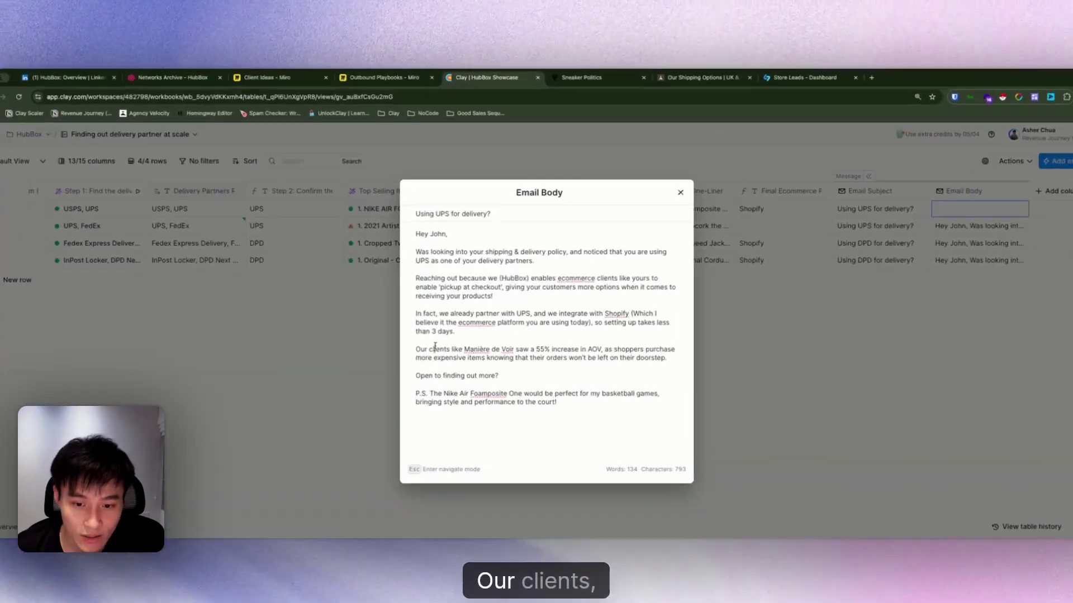
pyautogui.moveTo(443, 336); pyautogui.dragTo(523, 330)
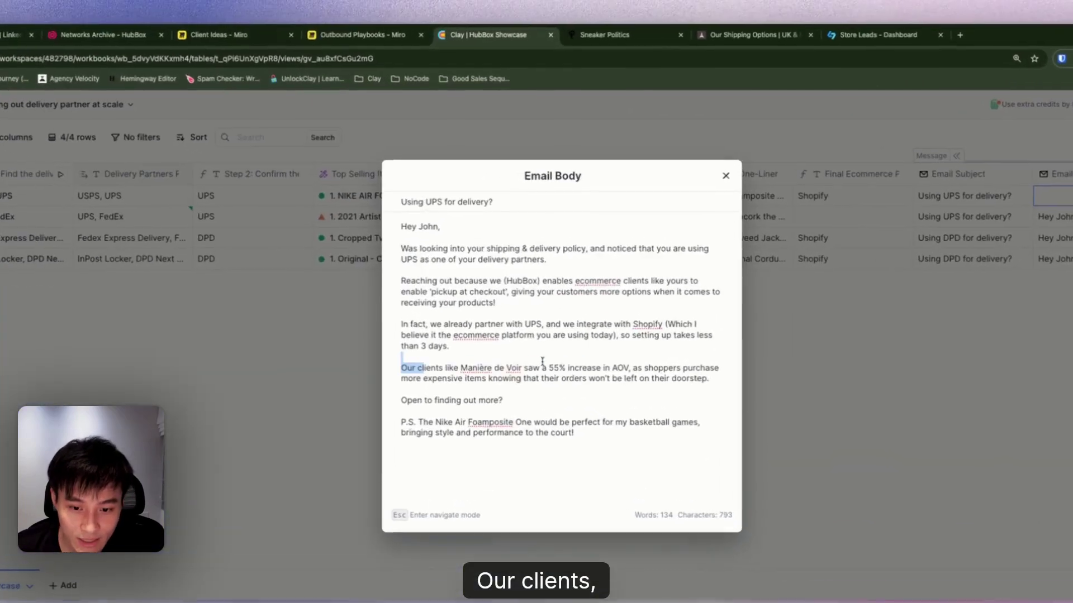
pyautogui.click(522, 330)
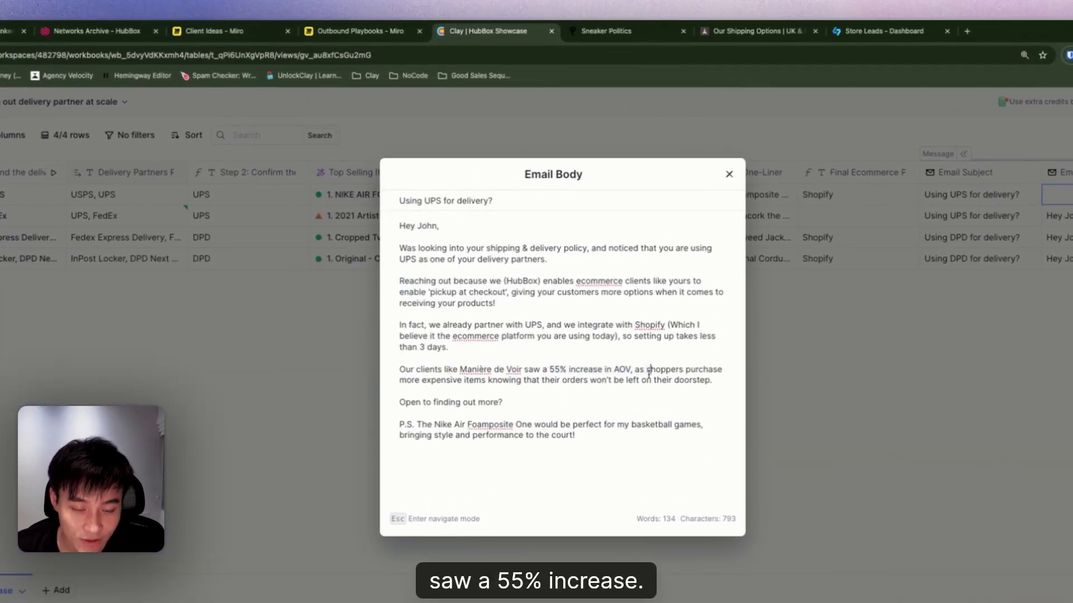
pyautogui.moveTo(715, 381); pyautogui.dragTo(486, 370)
pyautogui.click(413, 423)
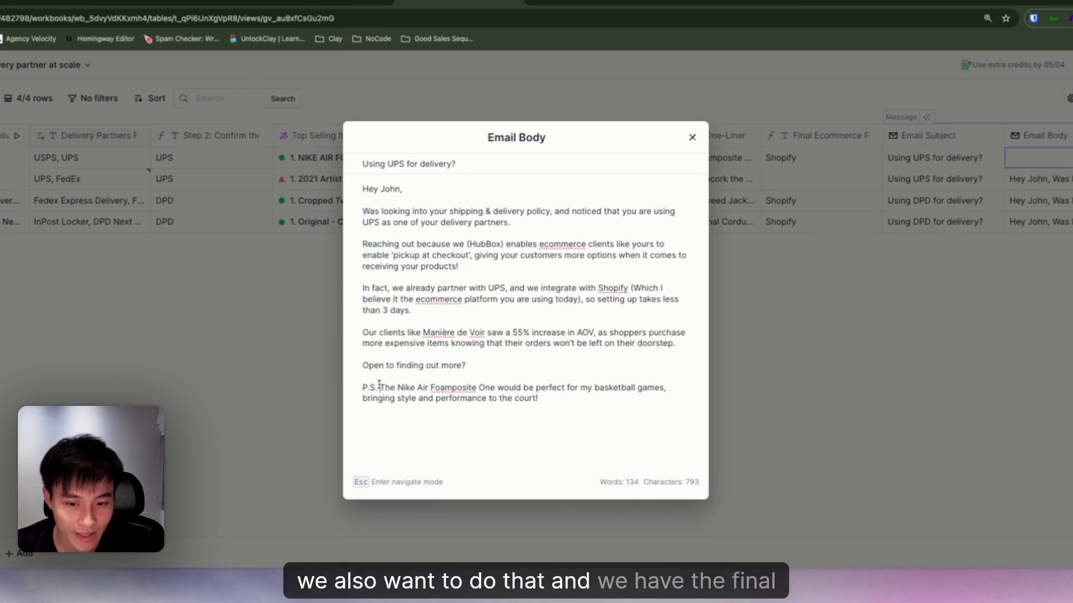
pyautogui.moveTo(417, 424); pyautogui.dragTo(602, 436)
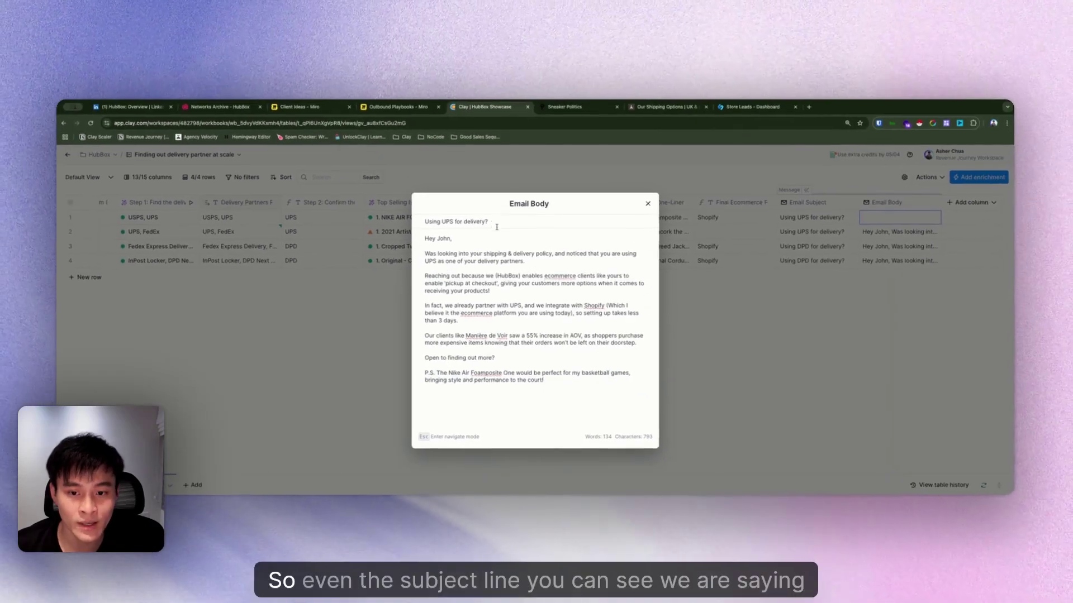
pyautogui.moveTo(514, 162); pyautogui.dragTo(350, 163)
pyautogui.click(438, 224)
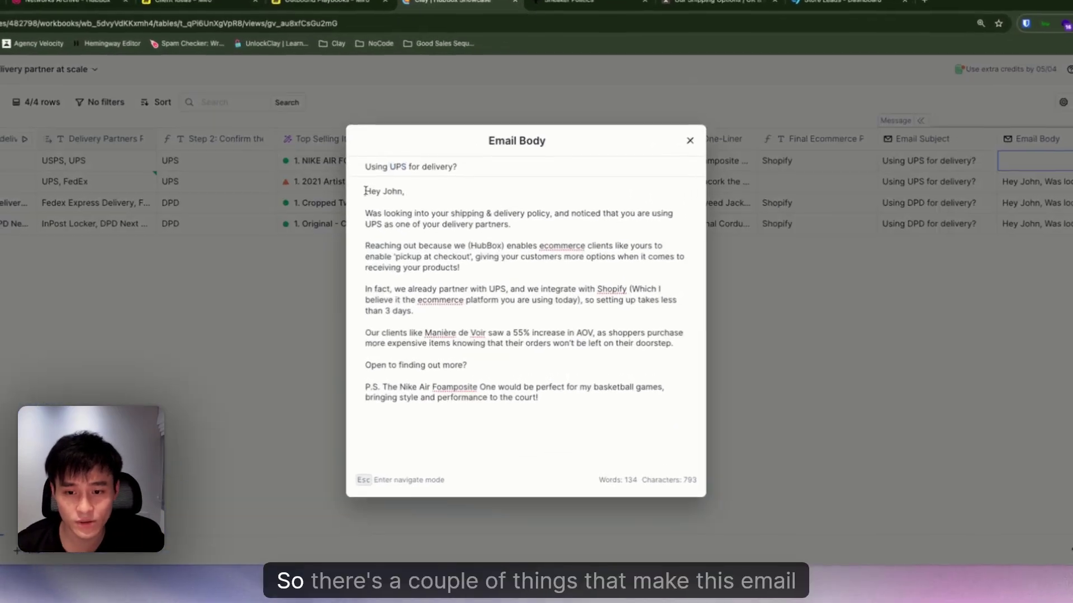
# Step: Go back over the email from the greeting to the case study's AOV claim, and close it
pyautogui.moveTo(365, 191); pyautogui.dragTo(548, 301)
pyautogui.click(548, 301)
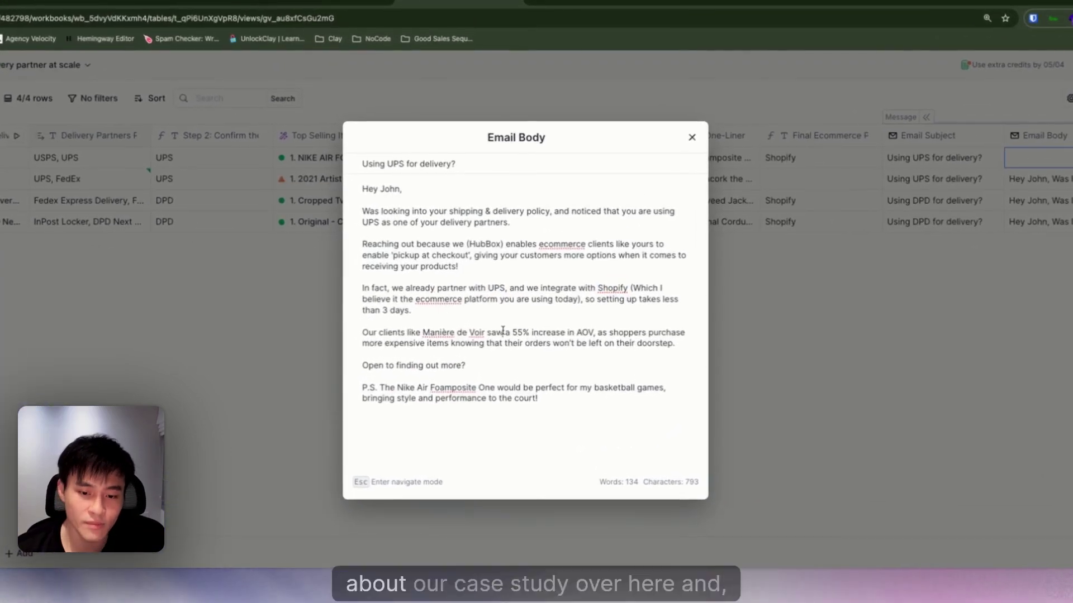
pyautogui.moveTo(521, 335); pyautogui.dragTo(595, 334)
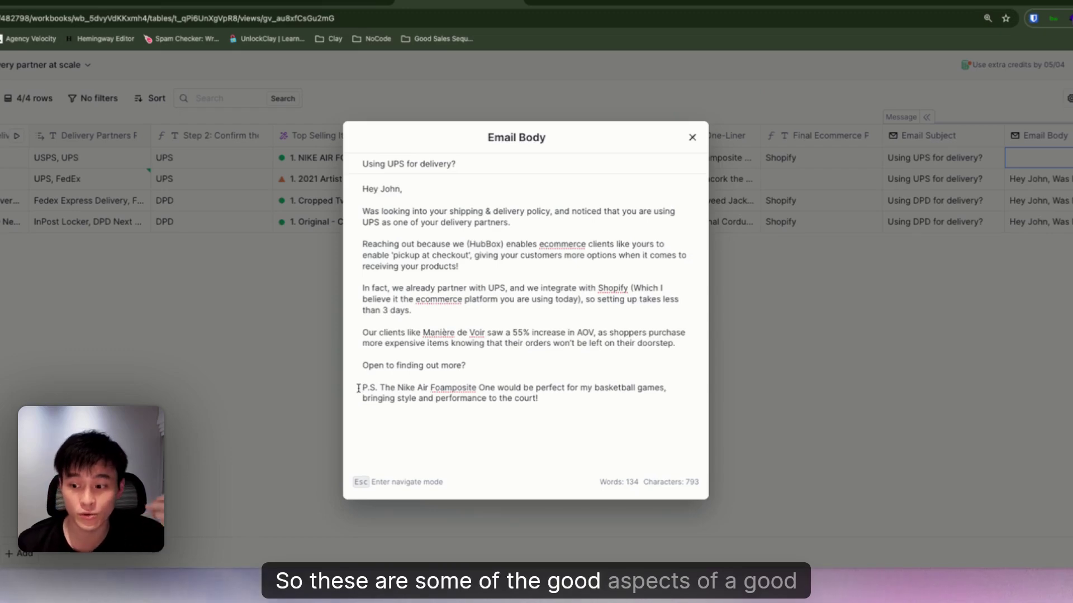
pyautogui.click(692, 137)
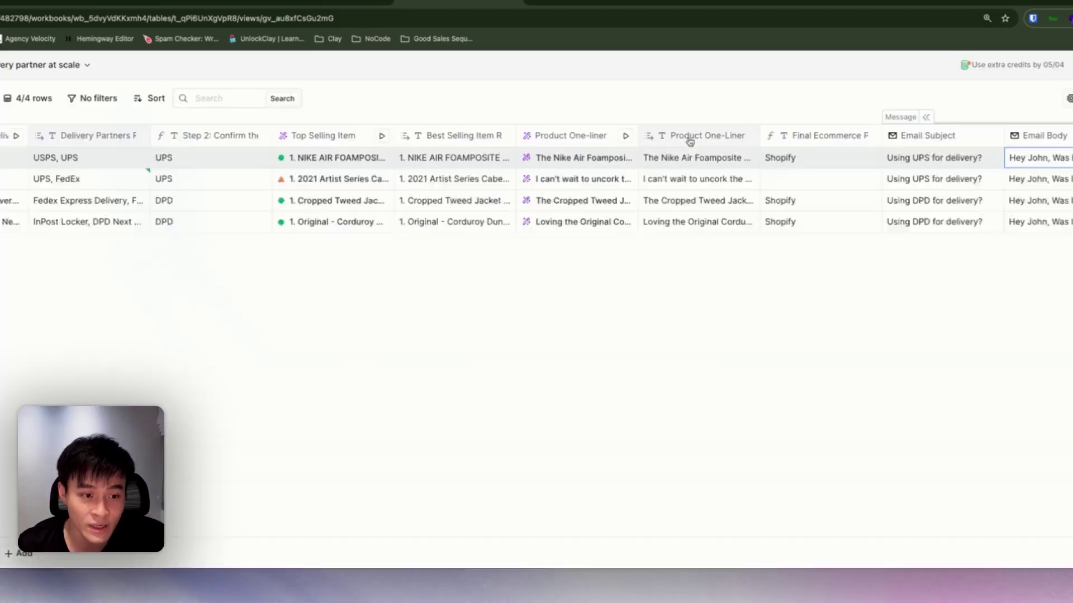
# Step: Open Lucy & Yak's full email body, check the delivery partner inserted in the opening paragraph, and close it
pyautogui.click(914, 267)
pyautogui.click(914, 267)
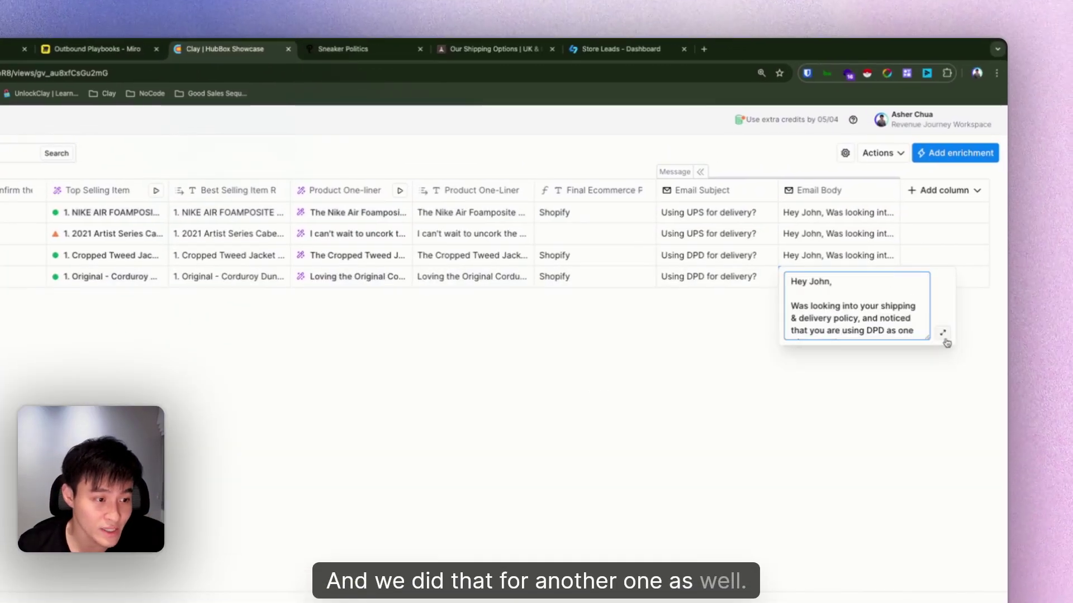
pyautogui.click(972, 335)
pyautogui.click(163, 271)
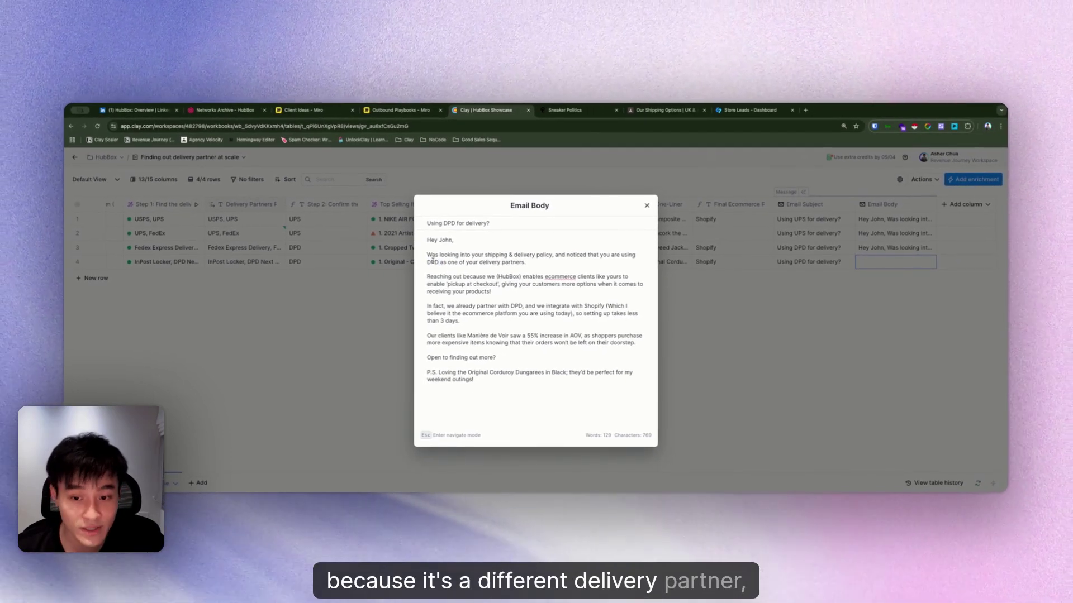
pyautogui.doubleClick(433, 261)
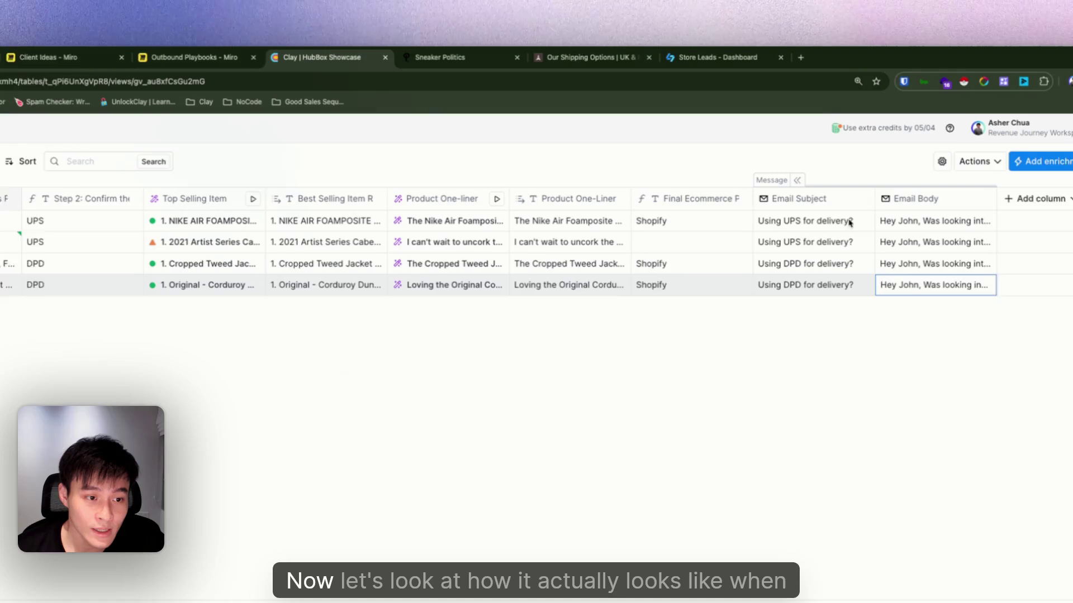
# Step: Open the Message group's drafting settings and review the column variables used in the subject and body template
pyautogui.click(772, 180)
pyautogui.click(794, 201)
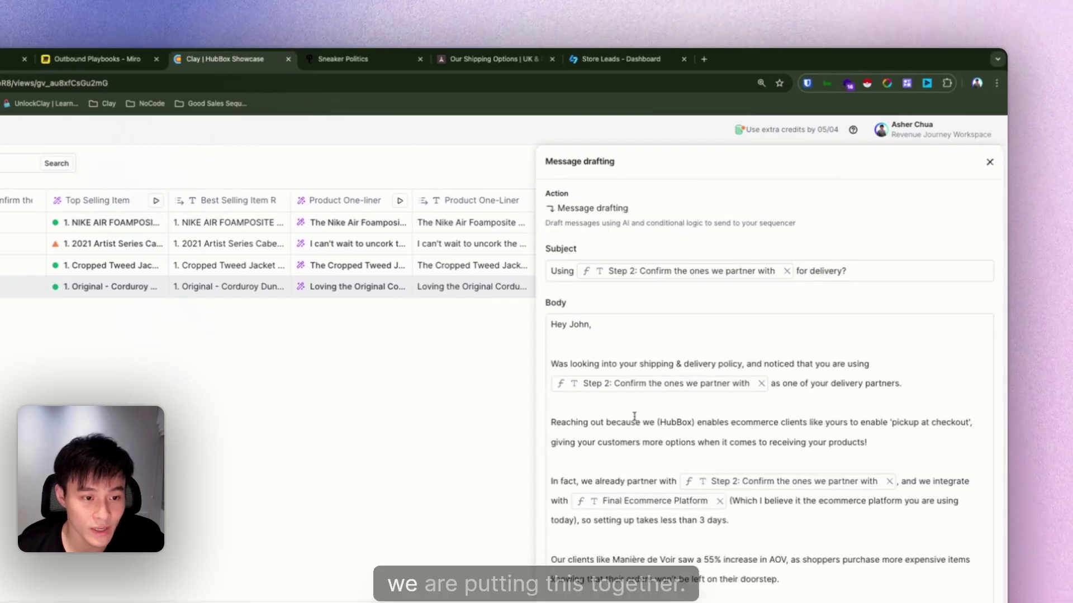
pyautogui.scroll(-1, 634, 417)
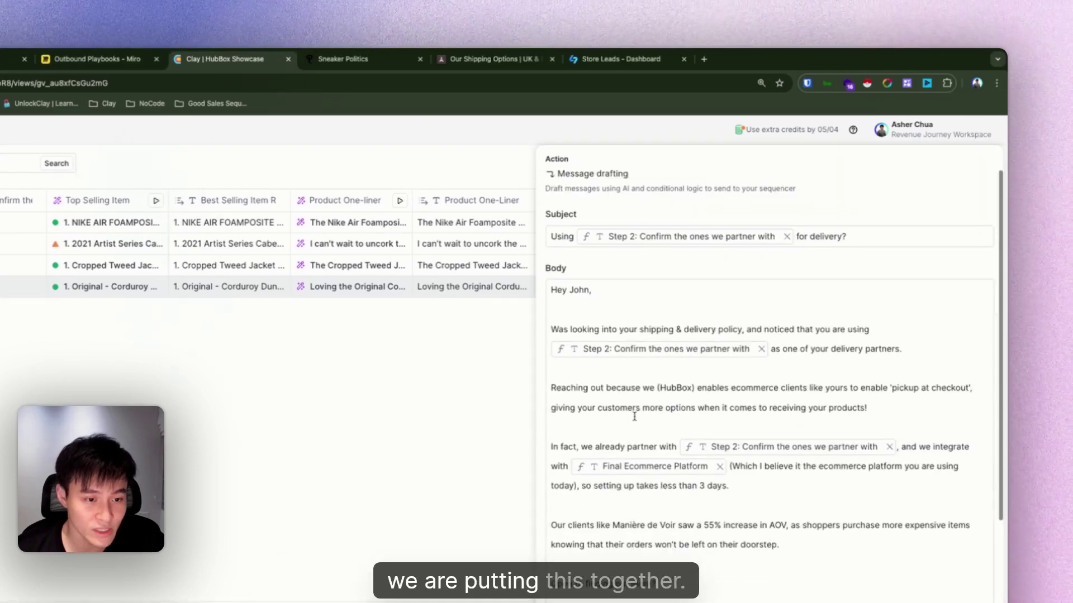
pyautogui.scroll(-1, 646, 345)
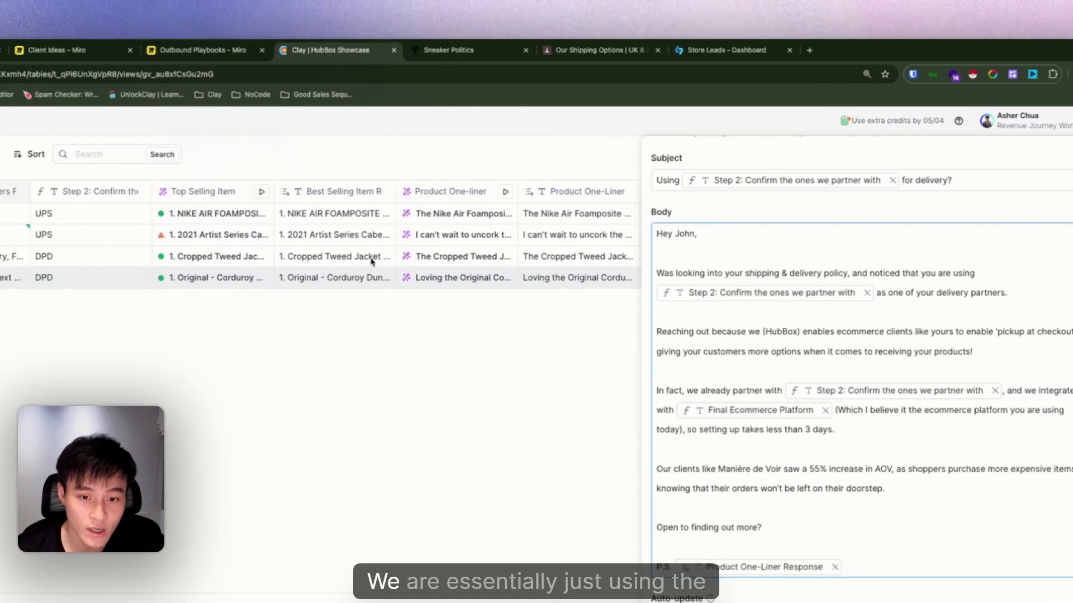
# Step: Recap the table's research columns and HubBox's carrier networks page, and return to Sneaker Politics' email body cell in Clay
pyautogui.hscroll(-5, 479, 250)
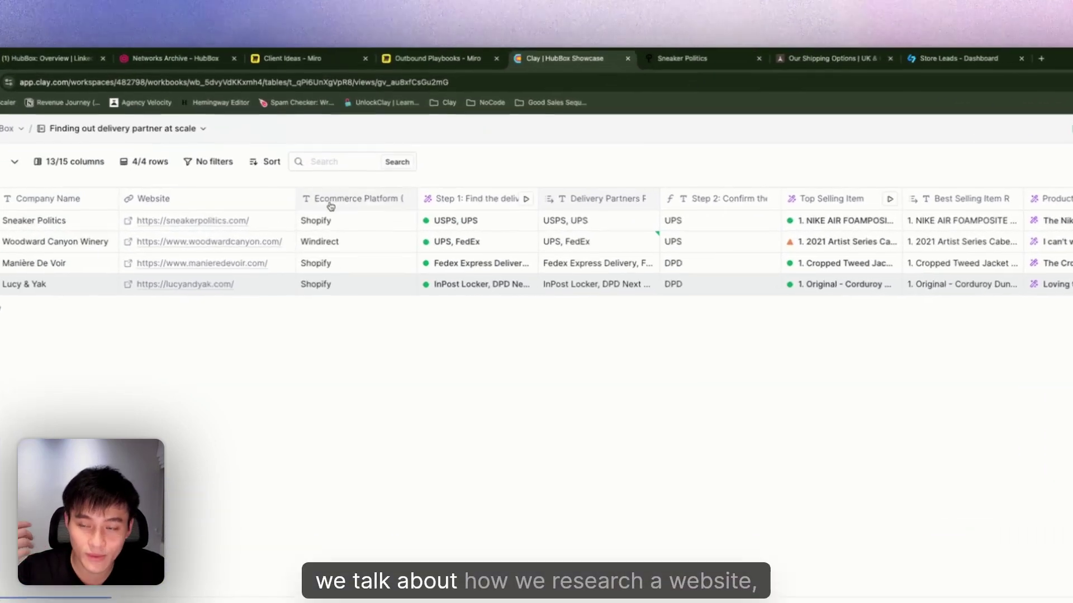
pyautogui.hotkey('ctrl', '2')
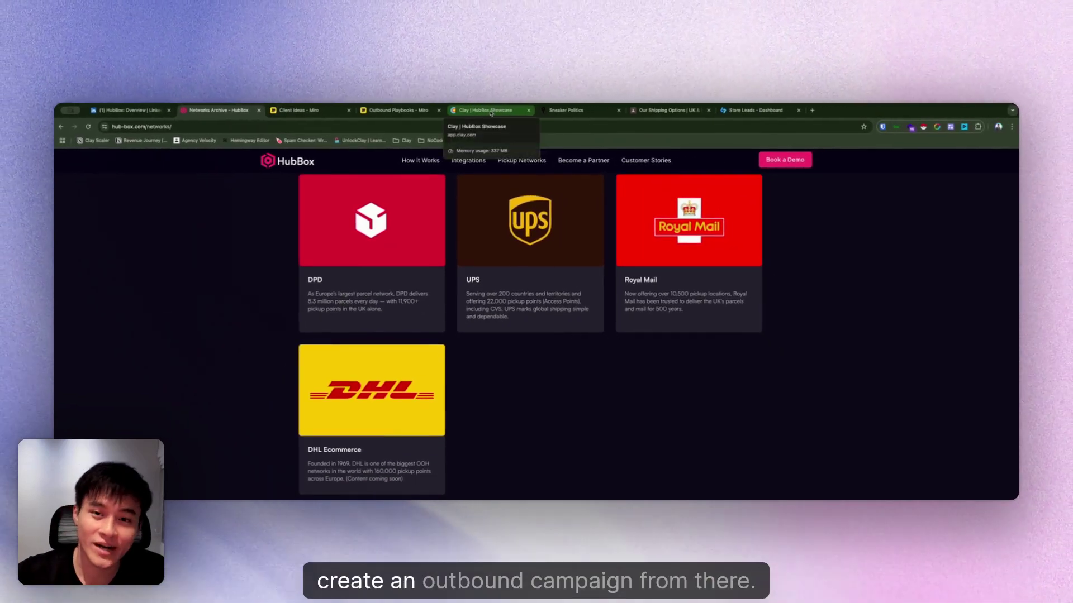
pyautogui.click(490, 110)
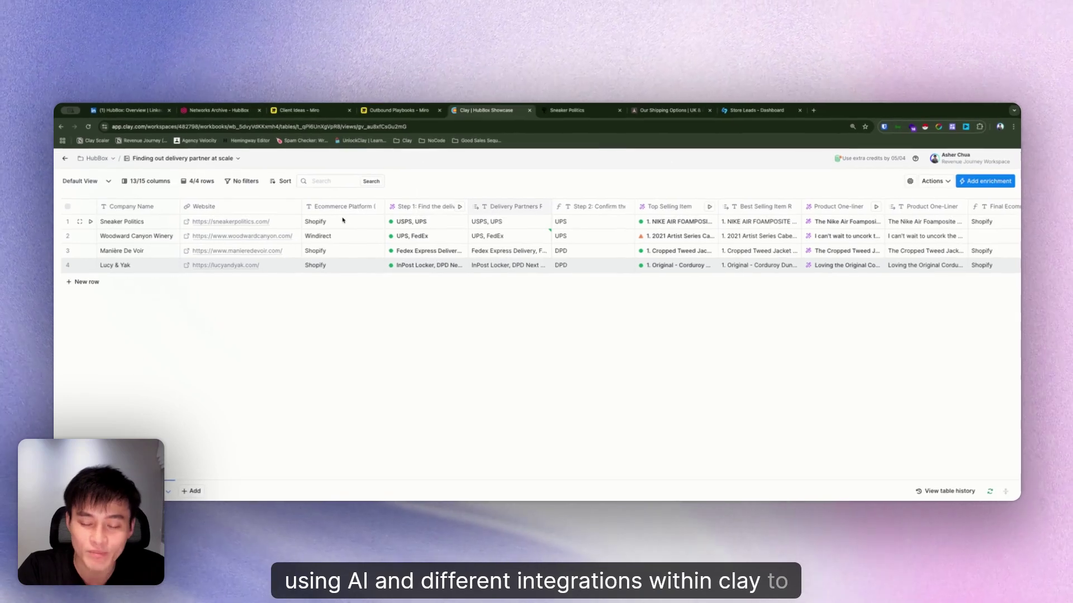
pyautogui.hscroll(10, 341, 220)
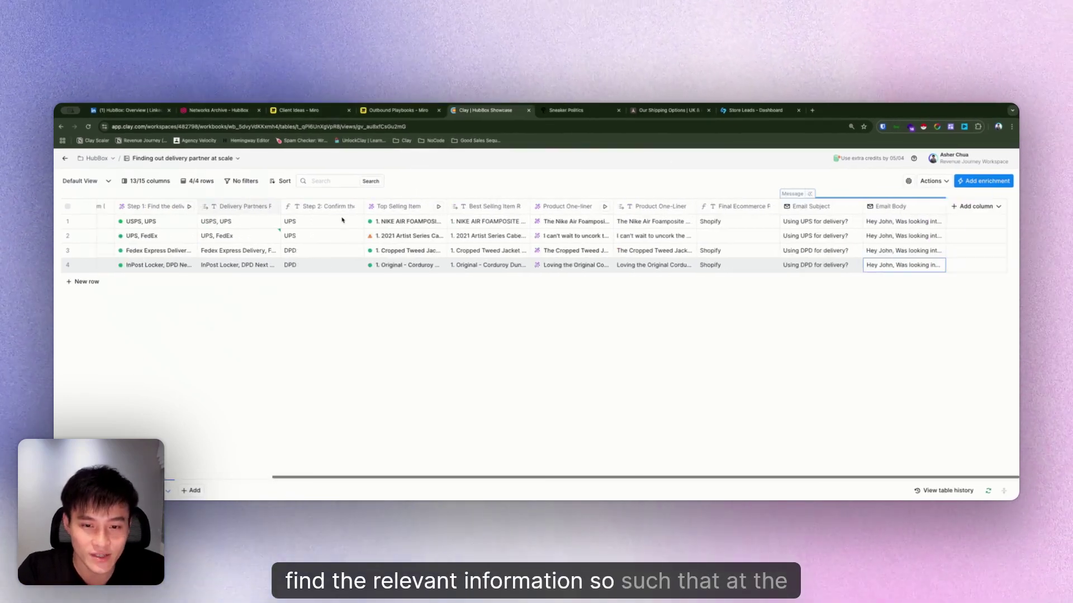
pyautogui.click(928, 221)
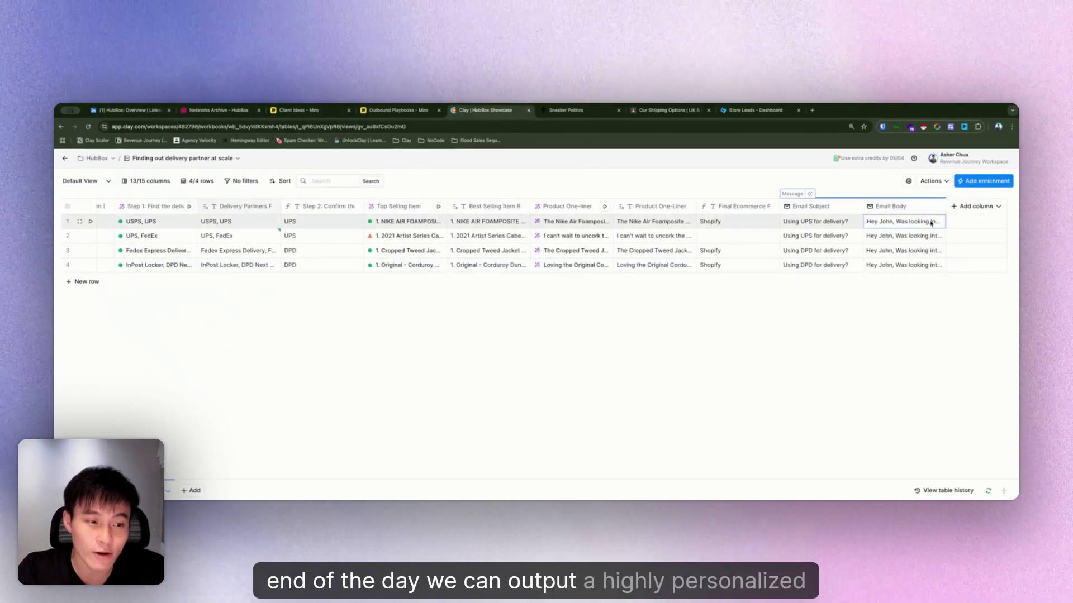